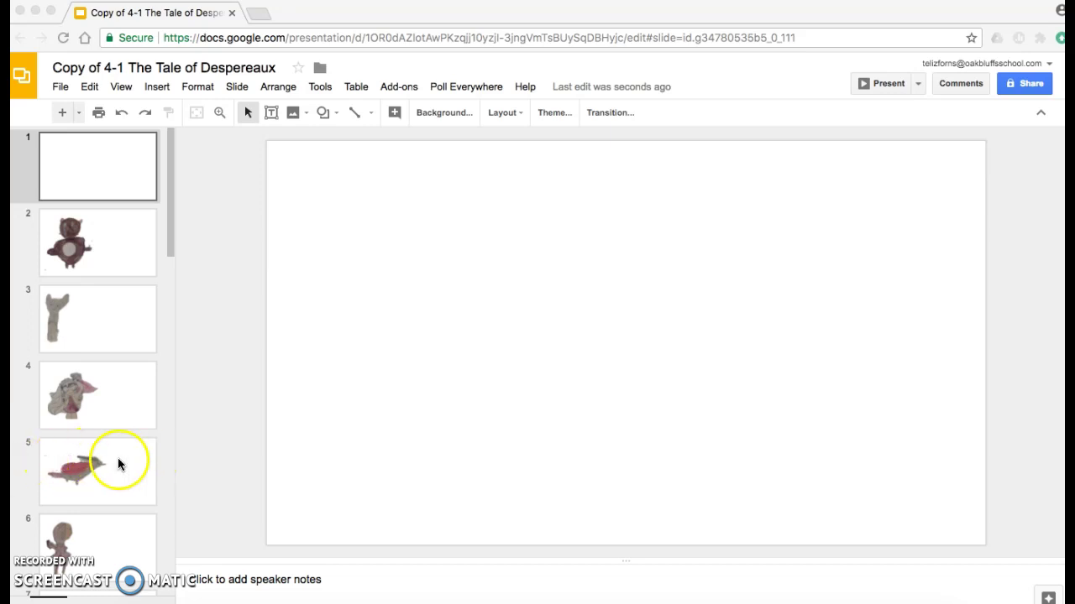
# Look through the character slides and open slide 9 with the black-robed figure
pyautogui.scroll(-10, 118, 460)
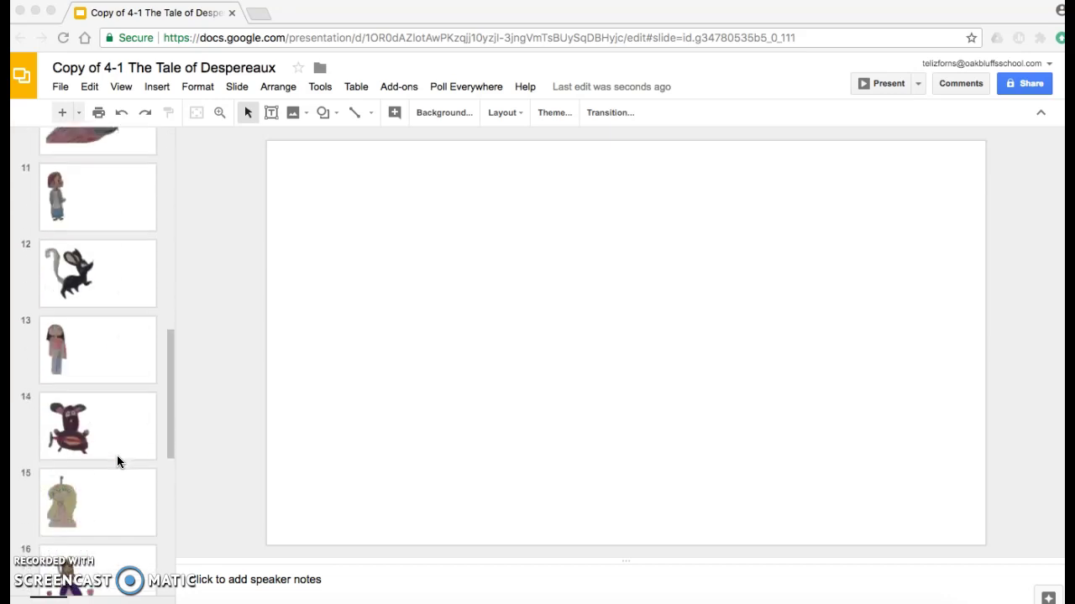
pyautogui.scroll(-6, 117, 461)
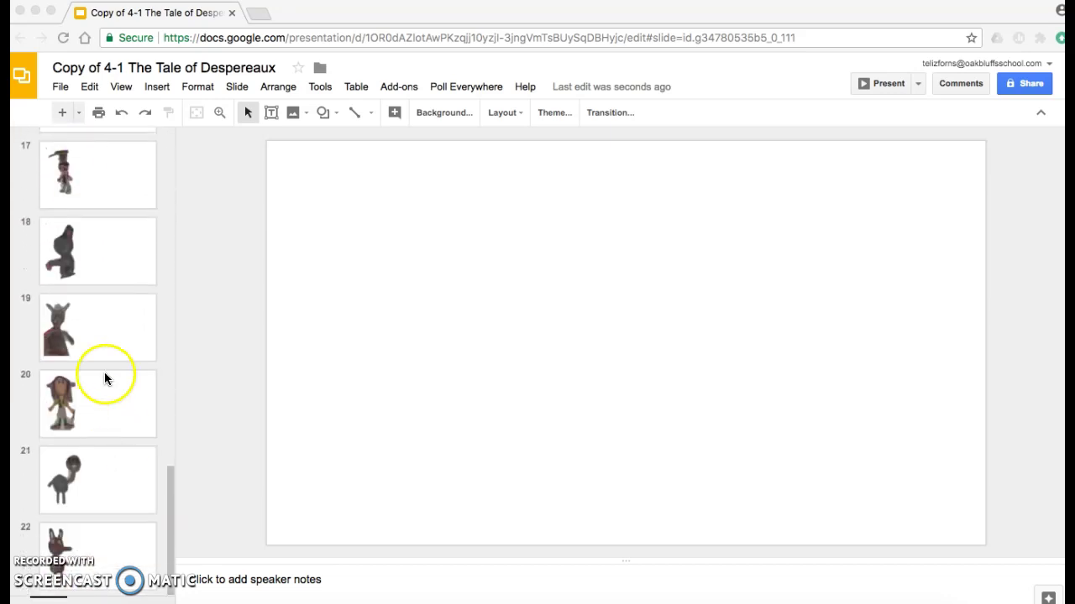
pyautogui.scroll(16, 104, 368)
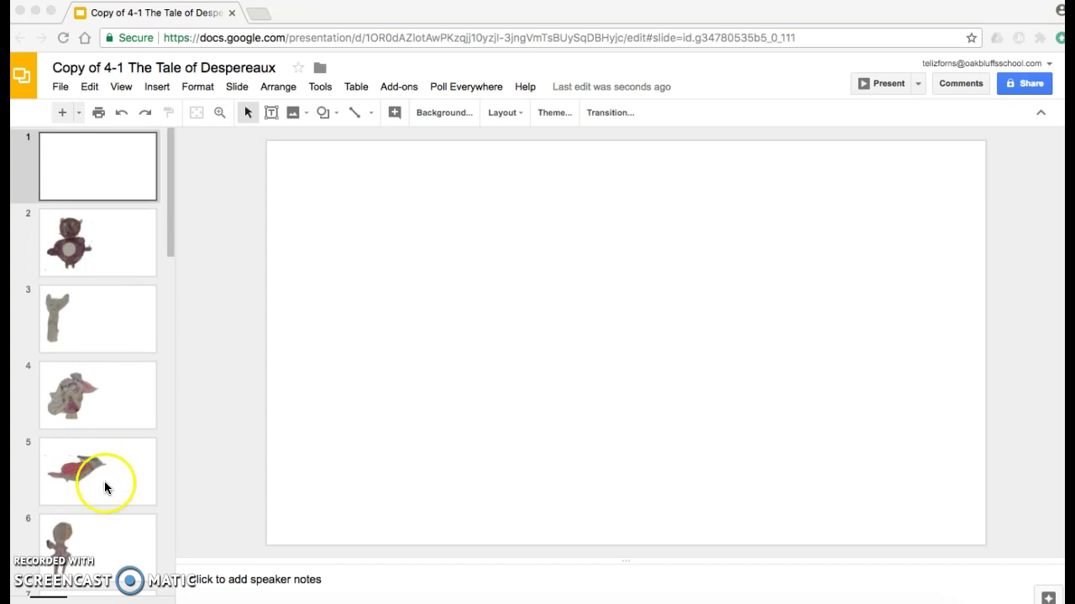
pyautogui.scroll(-5, 120, 495)
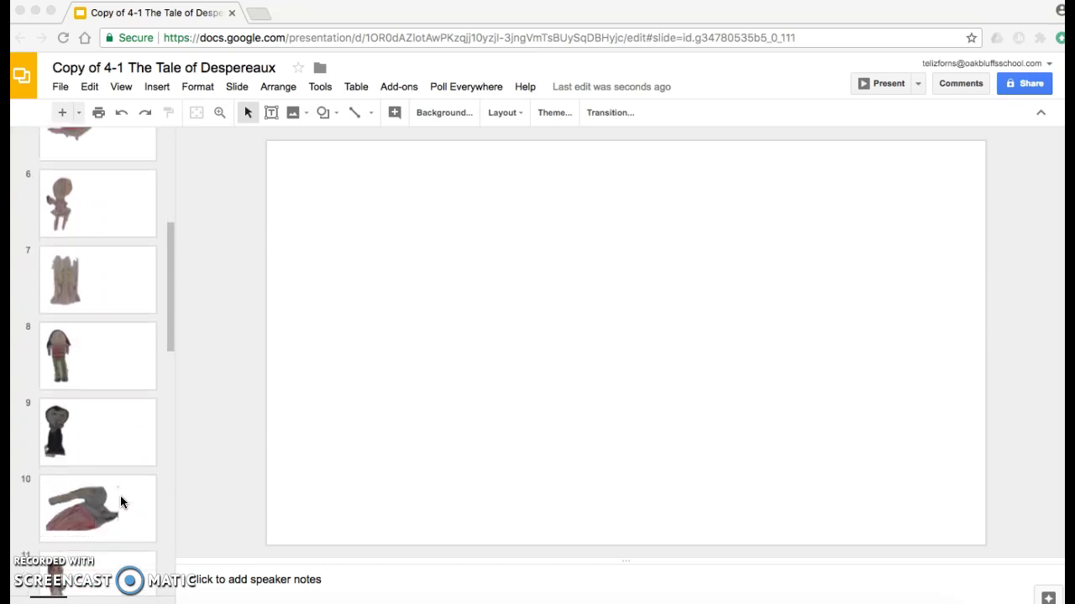
pyautogui.scroll(-1, 120, 496)
pyautogui.click(90, 381)
pyautogui.click(90, 380)
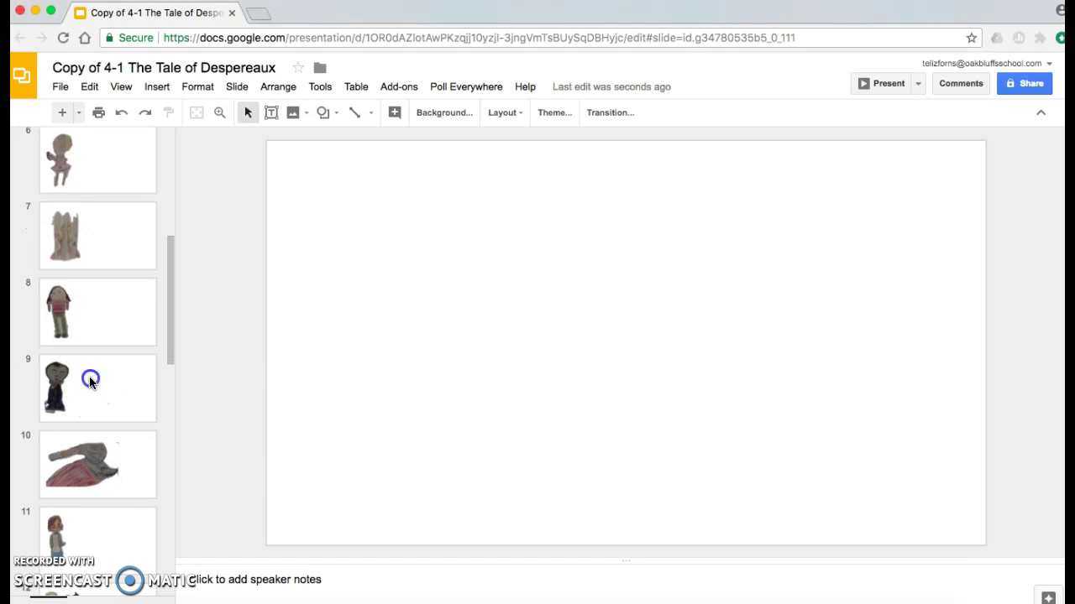
pyautogui.click(552, 299)
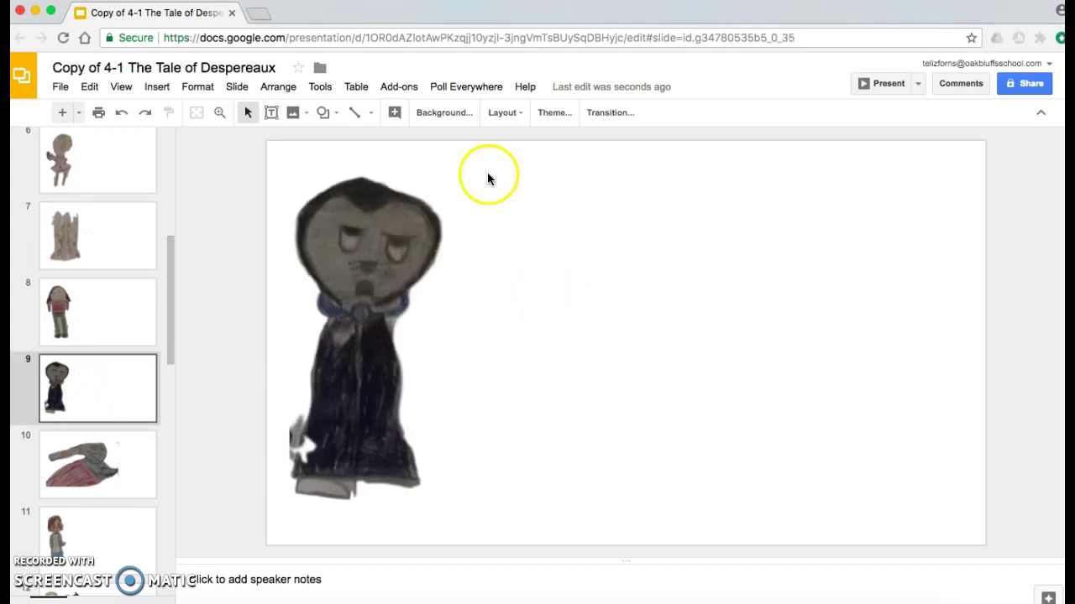
# Search Google Images for "dungeon" as a background image for slide 9
pyautogui.click(442, 112)
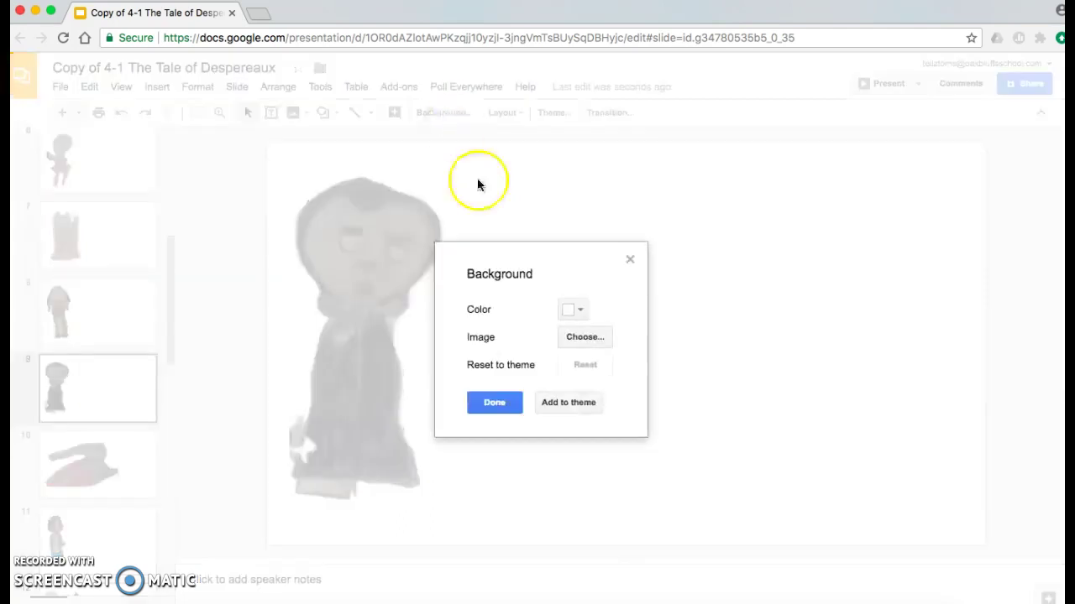
pyautogui.click(574, 340)
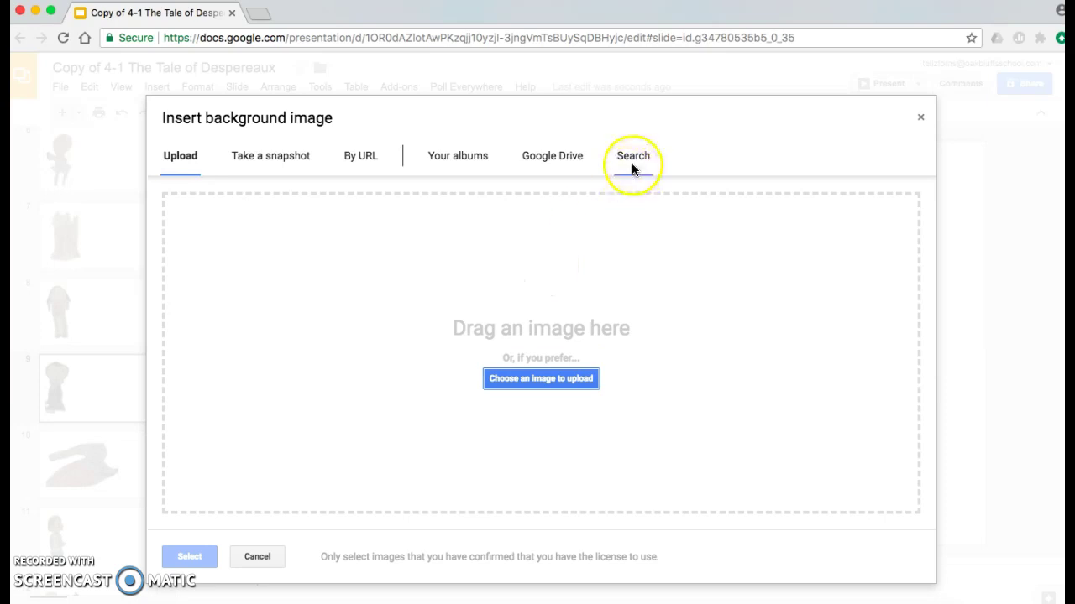
pyautogui.click(632, 166)
pyautogui.click(431, 202)
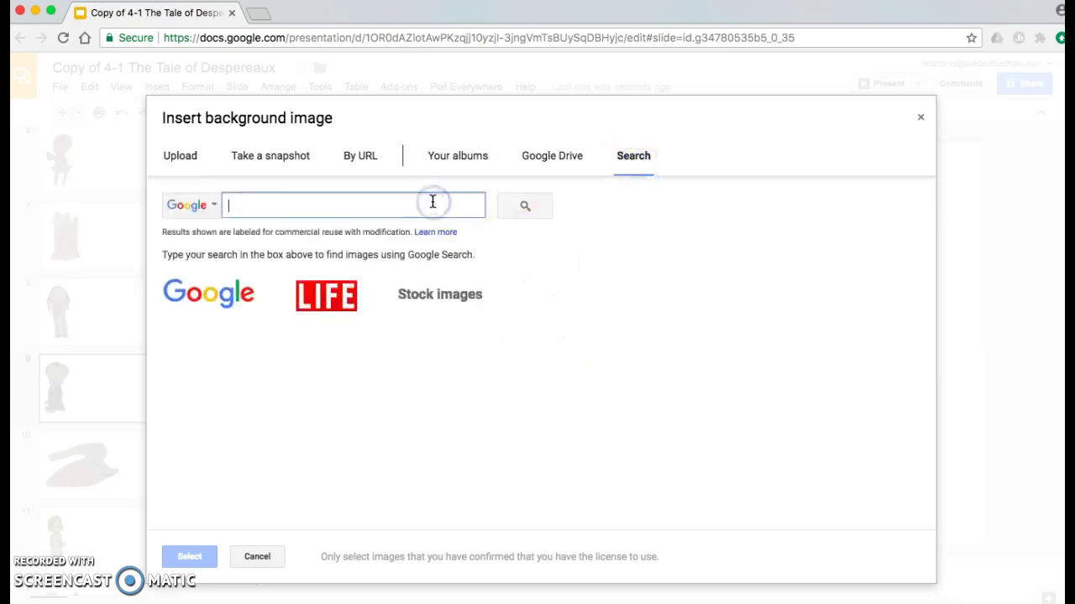
pyautogui.write('dun')
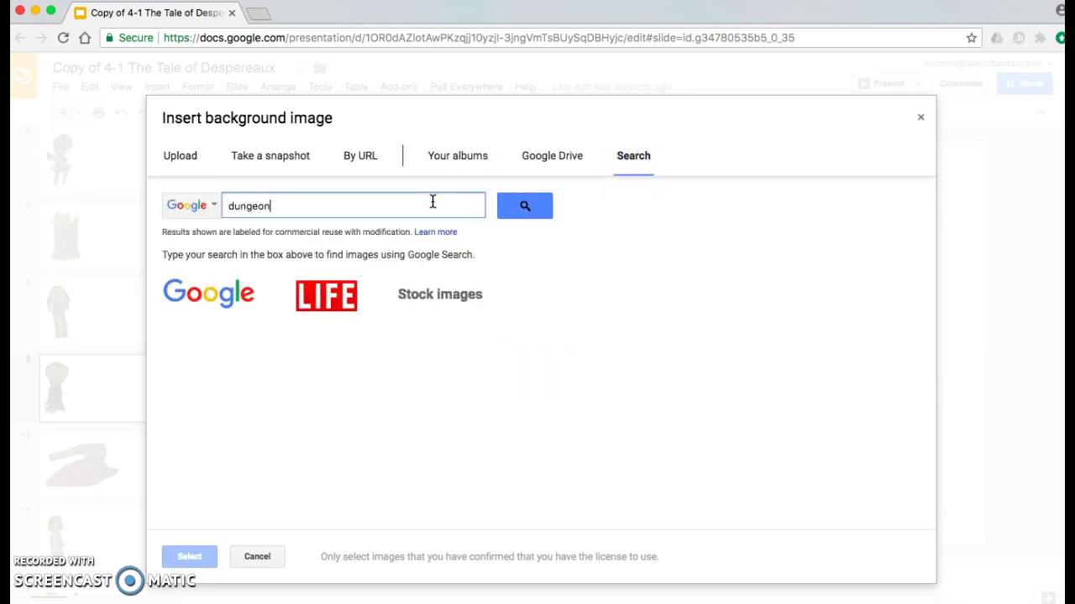
pyautogui.write('geon')
pyautogui.press('Return')
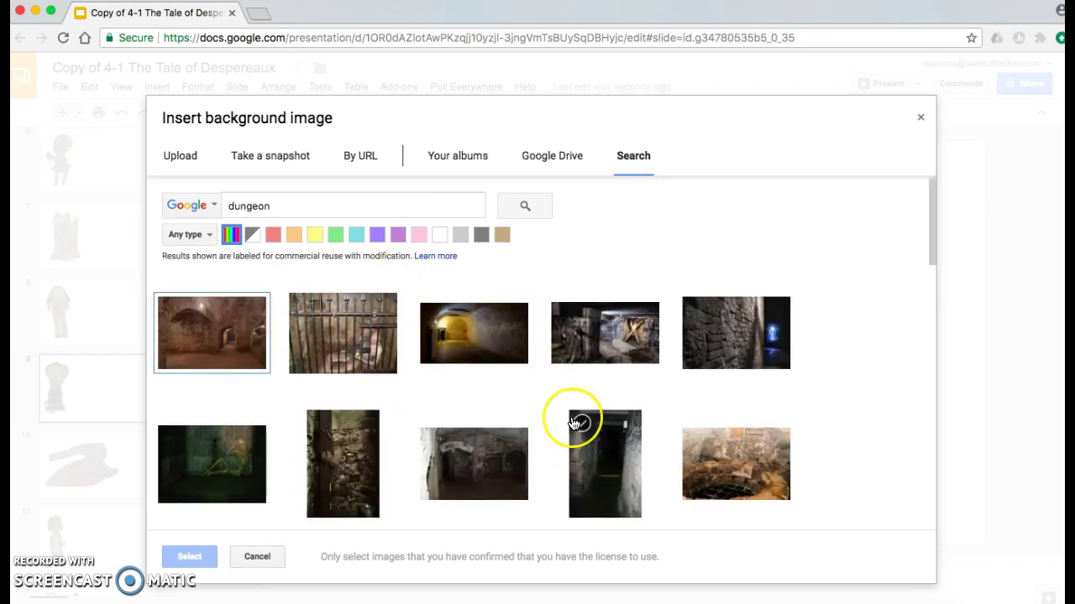
# Apply the grey stone tunnel picture with descending stairs from the search results as slide 9's background
pyautogui.scroll(-3, 574, 424)
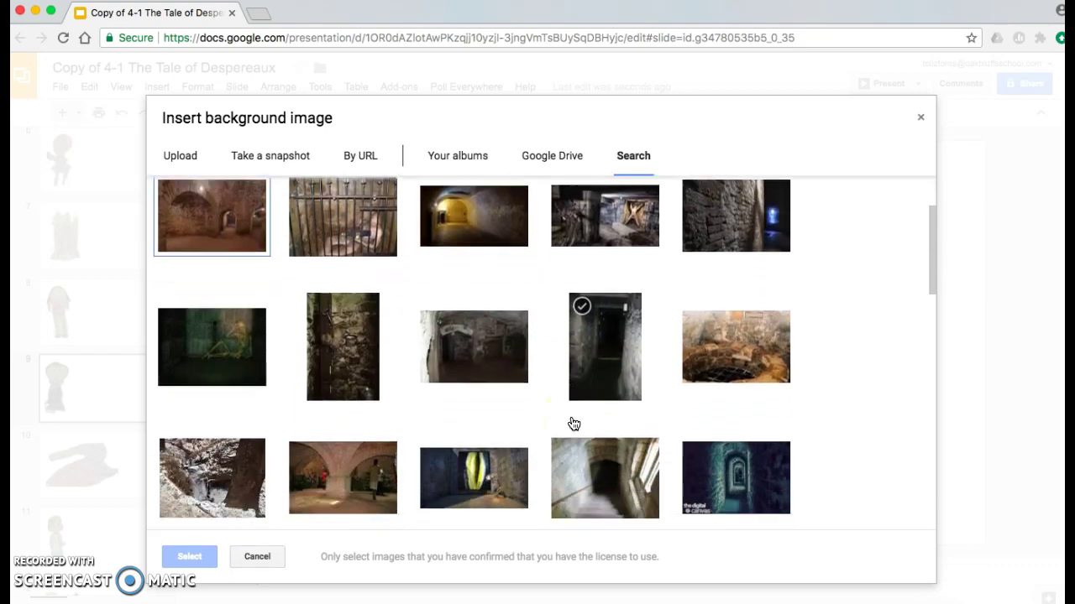
pyautogui.scroll(-6, 573, 424)
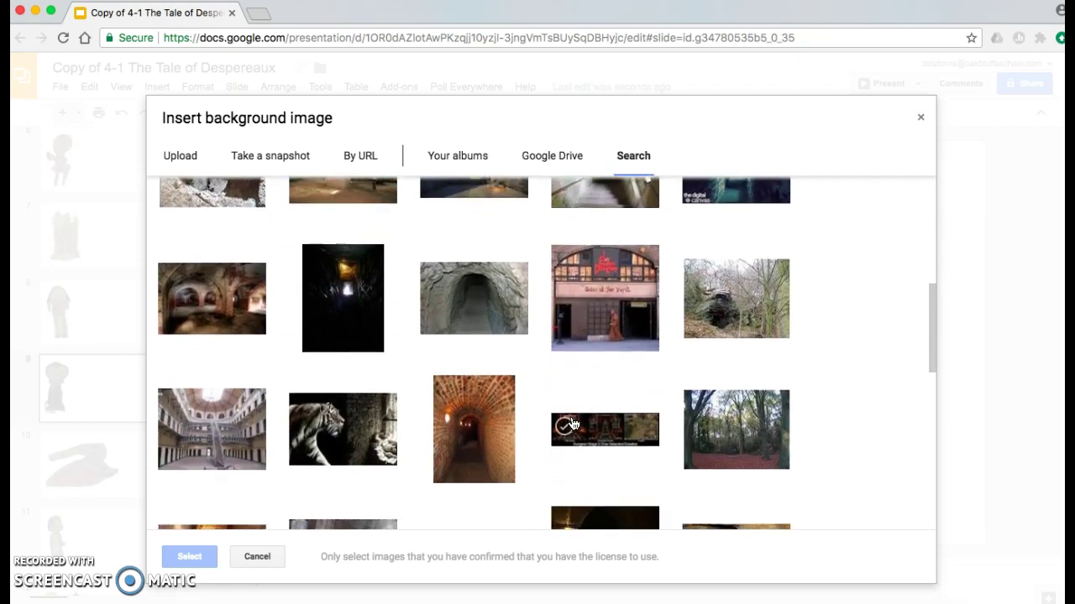
pyautogui.click(491, 227)
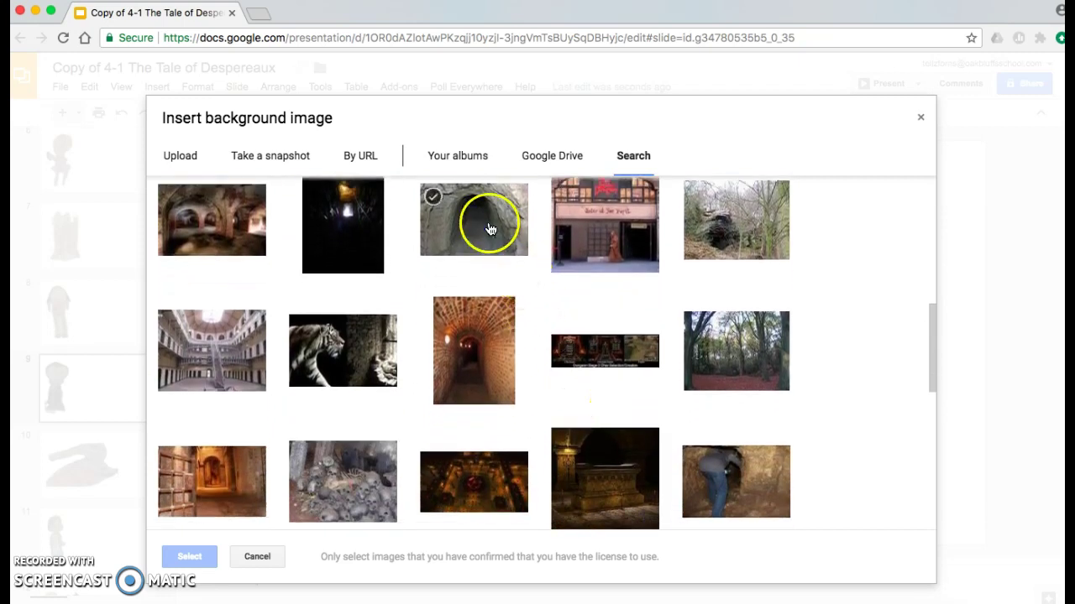
pyautogui.click(189, 557)
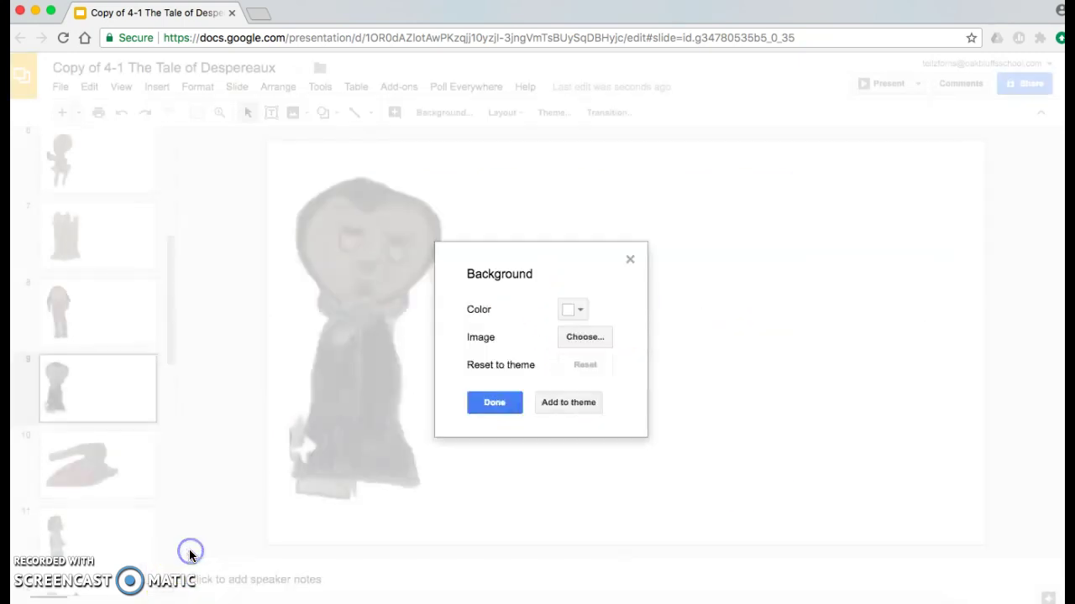
pyautogui.click(494, 403)
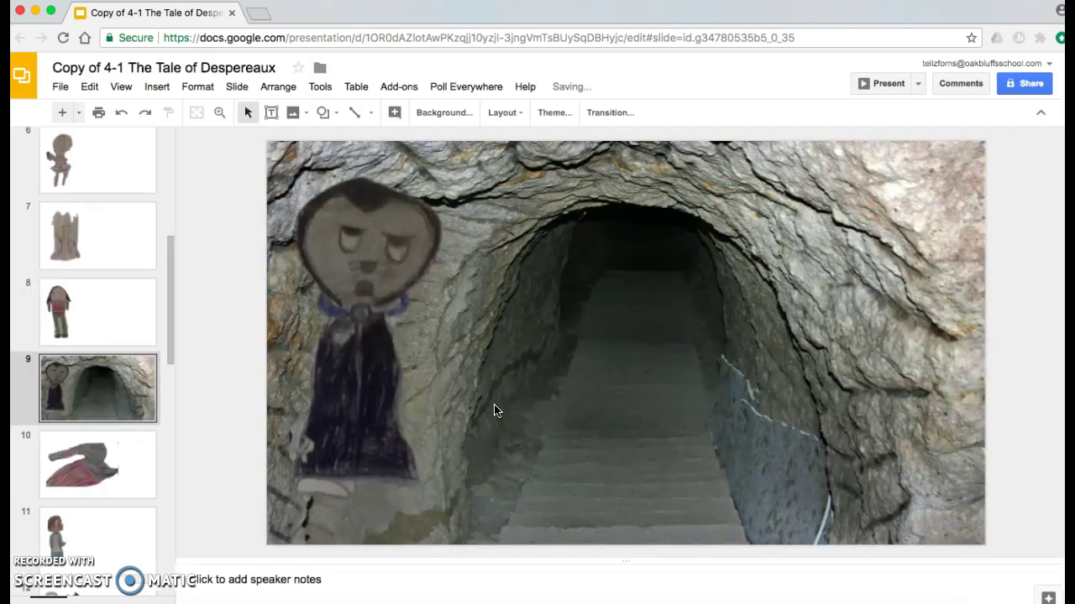
# Shrink the black-robed character to about two thirds of its size and place it on the right side of the tunnel stairs
pyautogui.moveTo(369, 321)
pyautogui.mouseDown()
pyautogui.moveTo(499, 374)
pyautogui.moveTo(496, 303)
pyautogui.mouseUp()
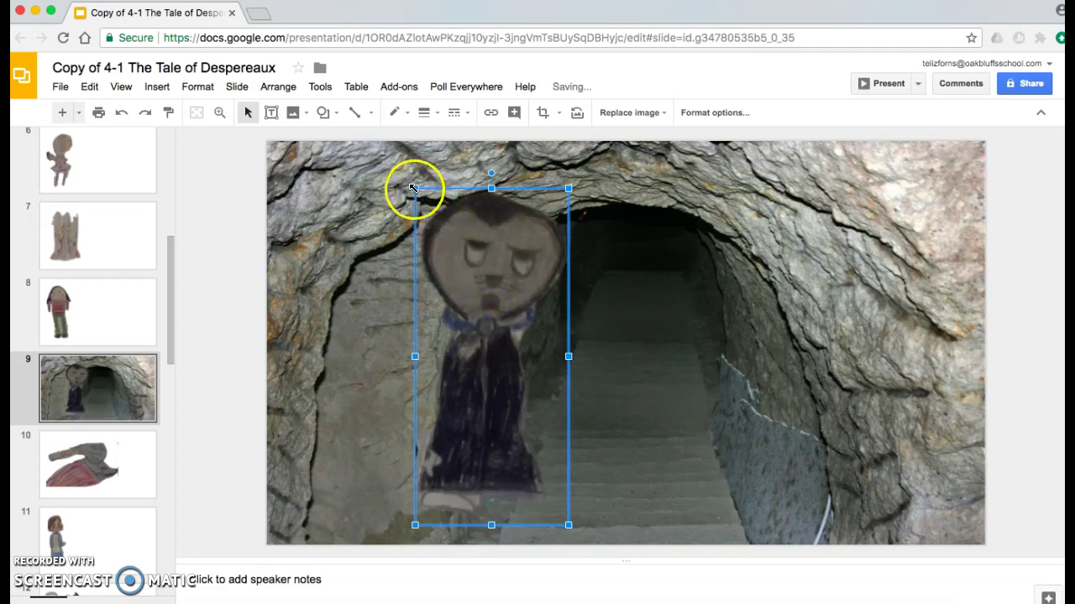
pyautogui.moveTo(434, 223); pyautogui.dragTo(475, 286)
pyautogui.moveTo(504, 353); pyautogui.dragTo(587, 359)
pyautogui.moveTo(544, 294); pyautogui.dragTo(552, 312)
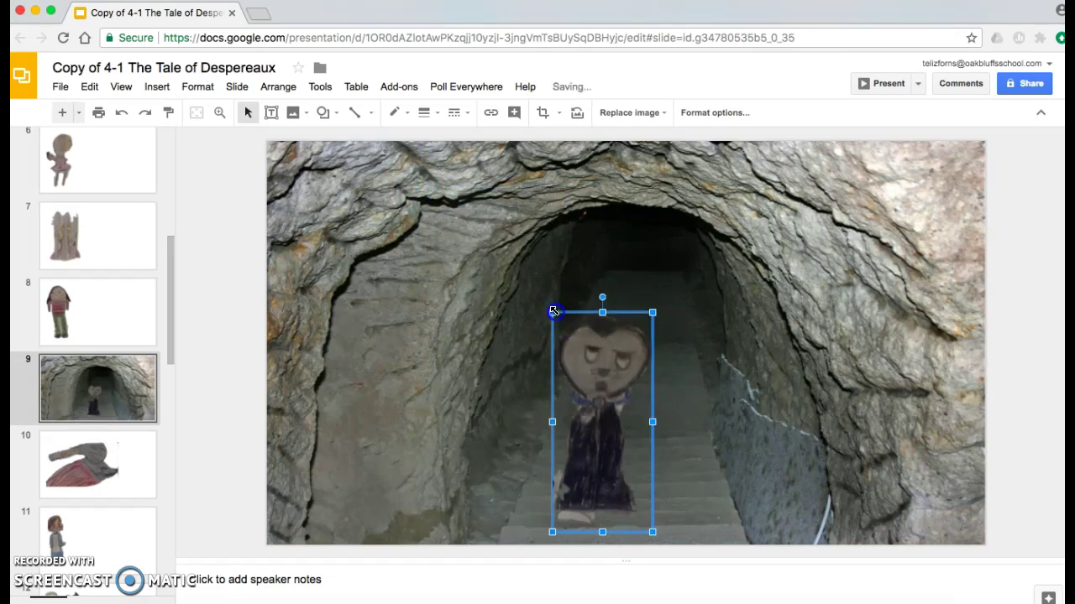
pyautogui.moveTo(623, 406); pyautogui.dragTo(702, 401)
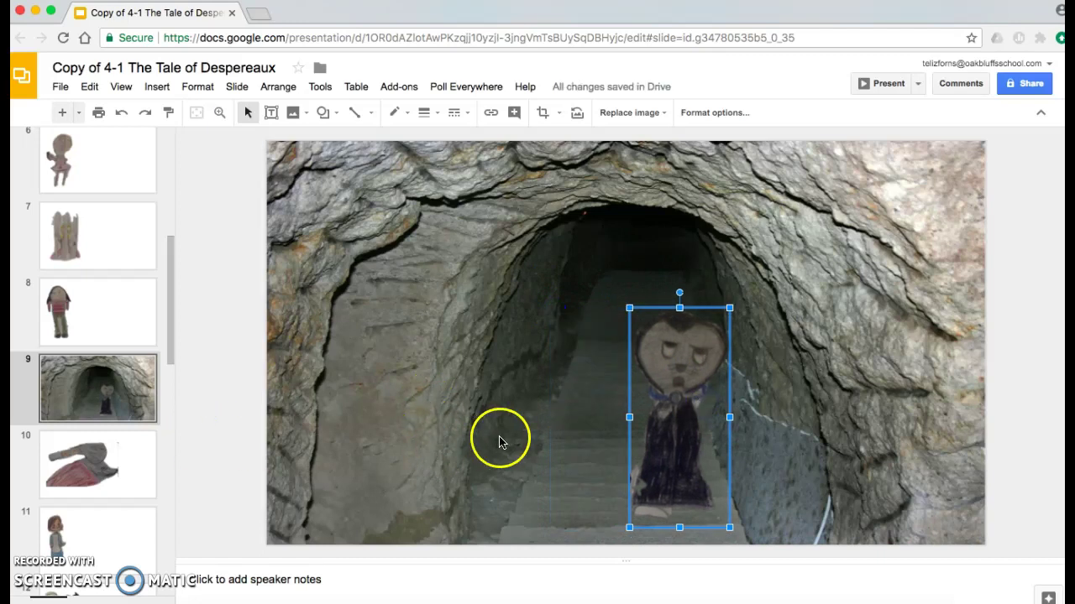
# Copy the girl in the blue dress from slide 11 and paste her onto the tunnel scene on slide 9
pyautogui.click(90, 544)
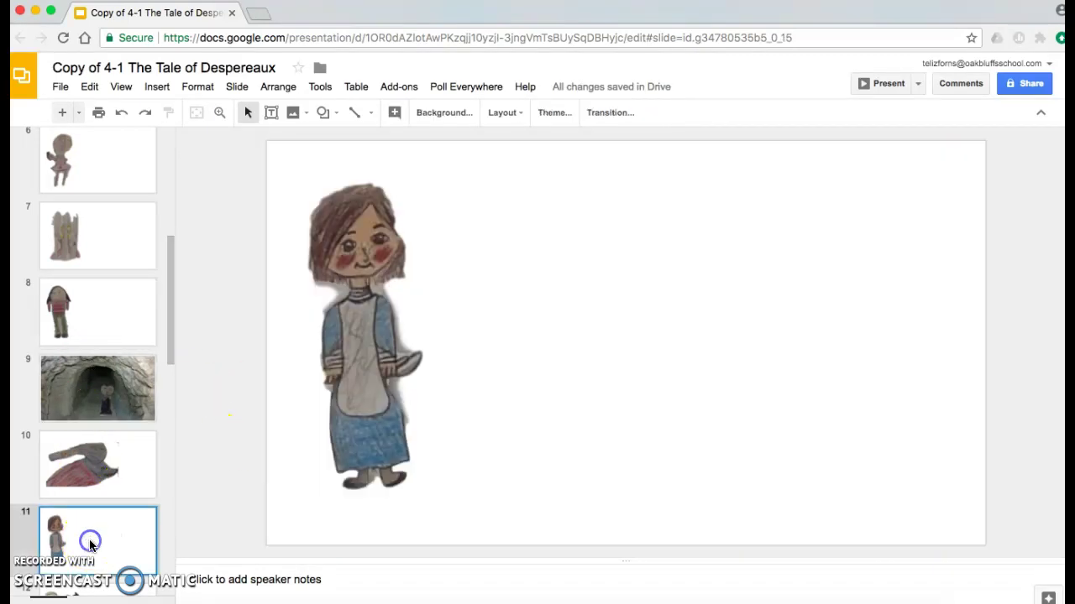
pyautogui.click(365, 374)
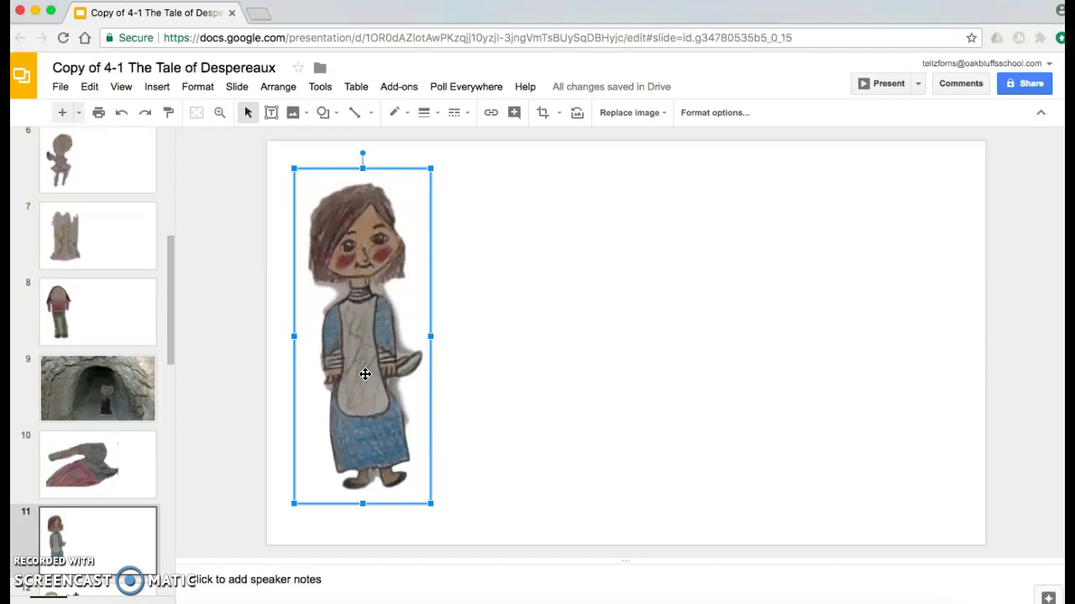
pyautogui.click(134, 406)
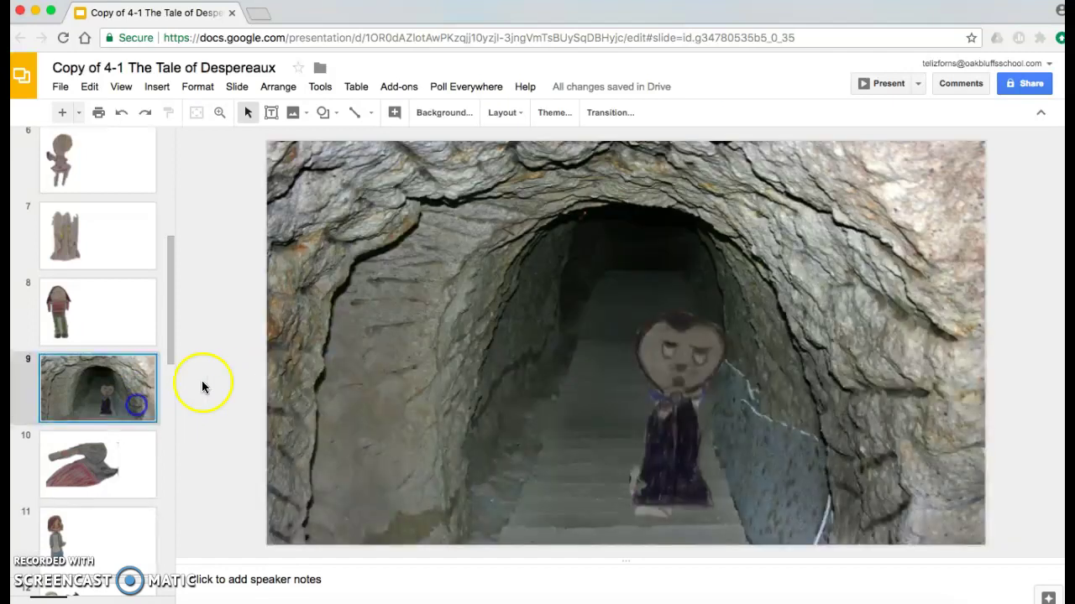
pyautogui.hotkey('ctrl', 'v')
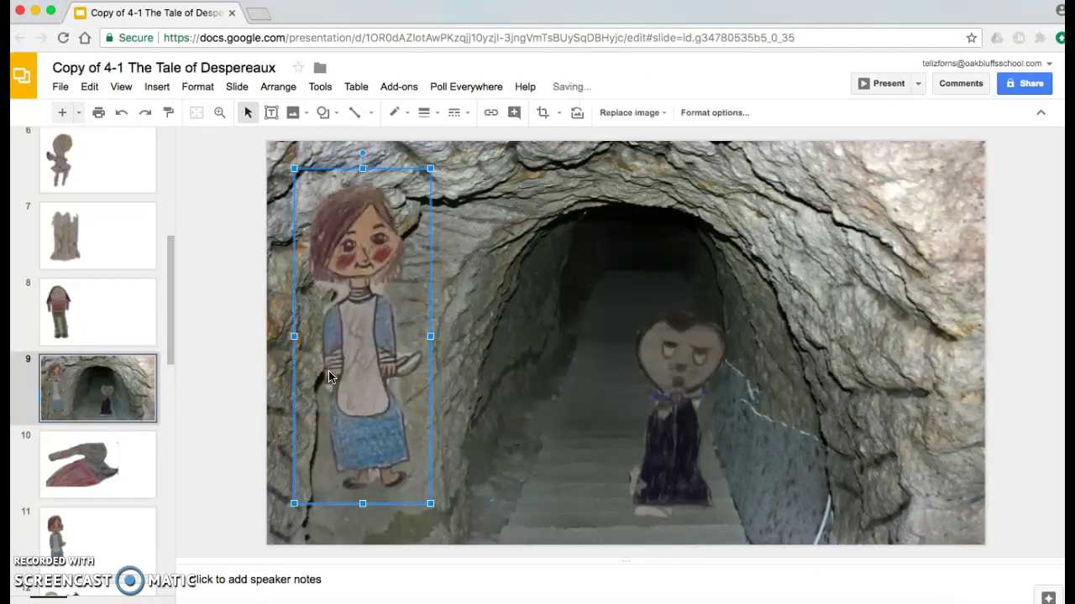
# Scale the pasted girl down slightly and position her at the left edge of the tunnel, facing the black-robed character
pyautogui.moveTo(387, 339); pyautogui.dragTo(516, 372)
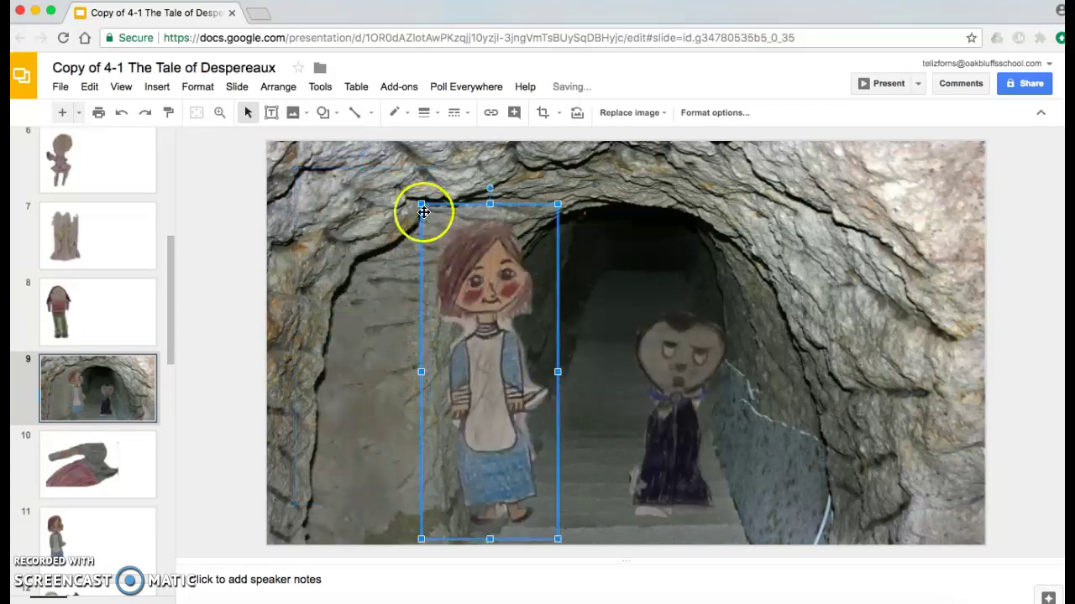
pyautogui.moveTo(421, 204); pyautogui.dragTo(446, 266)
pyautogui.click(506, 362)
pyautogui.moveTo(506, 363); pyautogui.dragTo(513, 359)
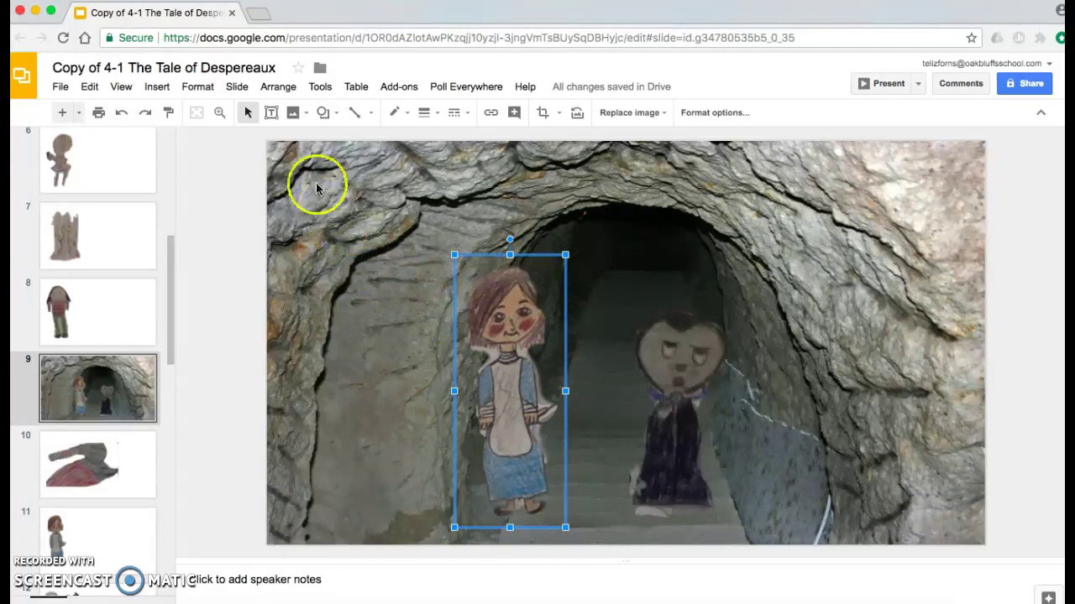
# Add an oval speech bubble above and right of the black-robed character with the text "Well, hello..."
pyautogui.click(323, 119)
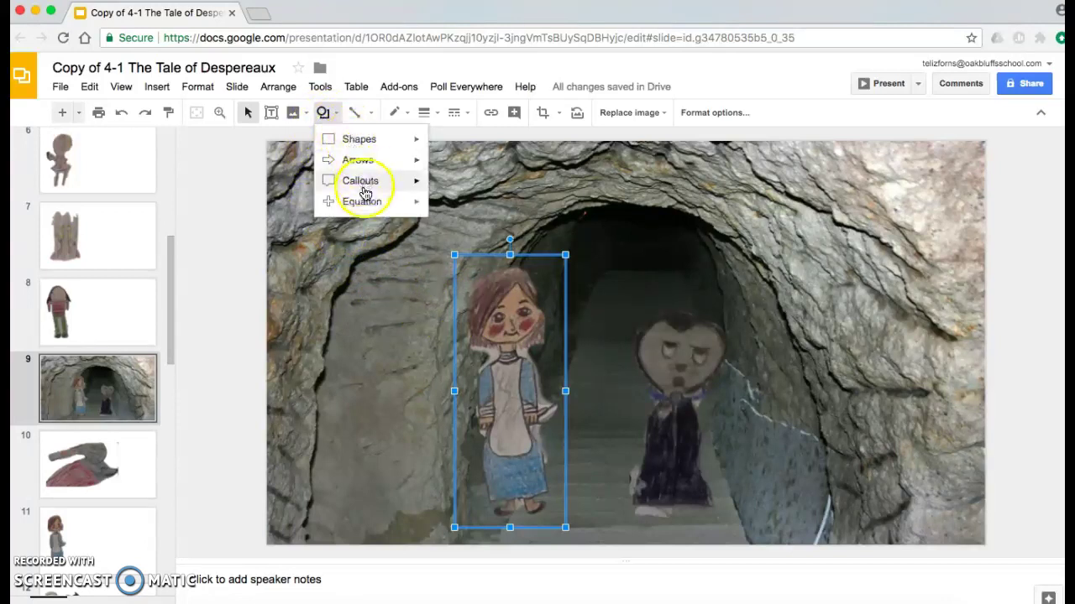
pyautogui.moveTo(367, 192)
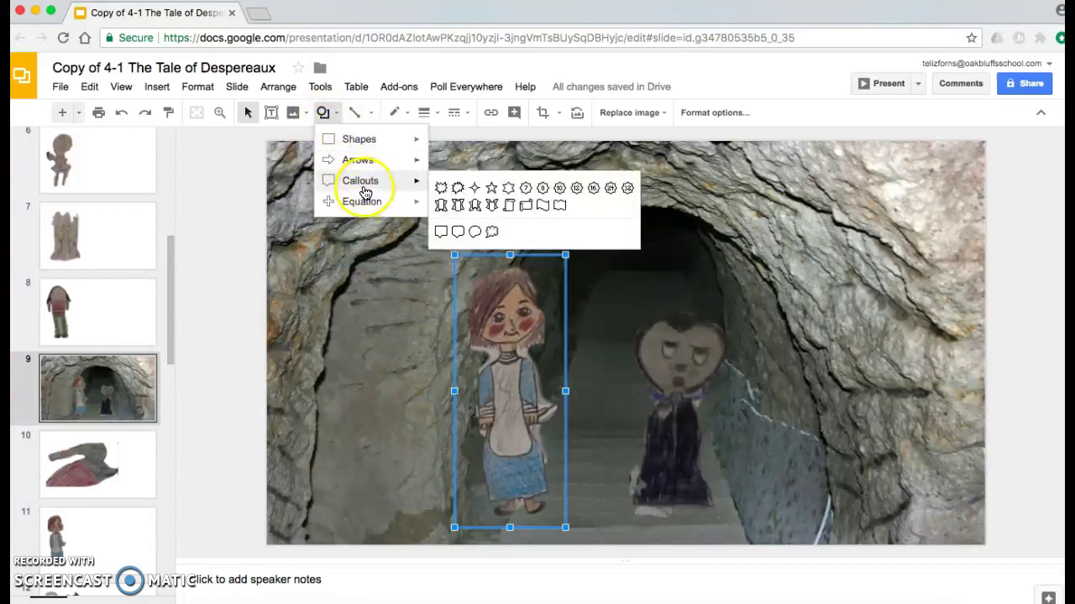
pyautogui.click(474, 236)
pyautogui.moveTo(710, 191); pyautogui.dragTo(857, 298)
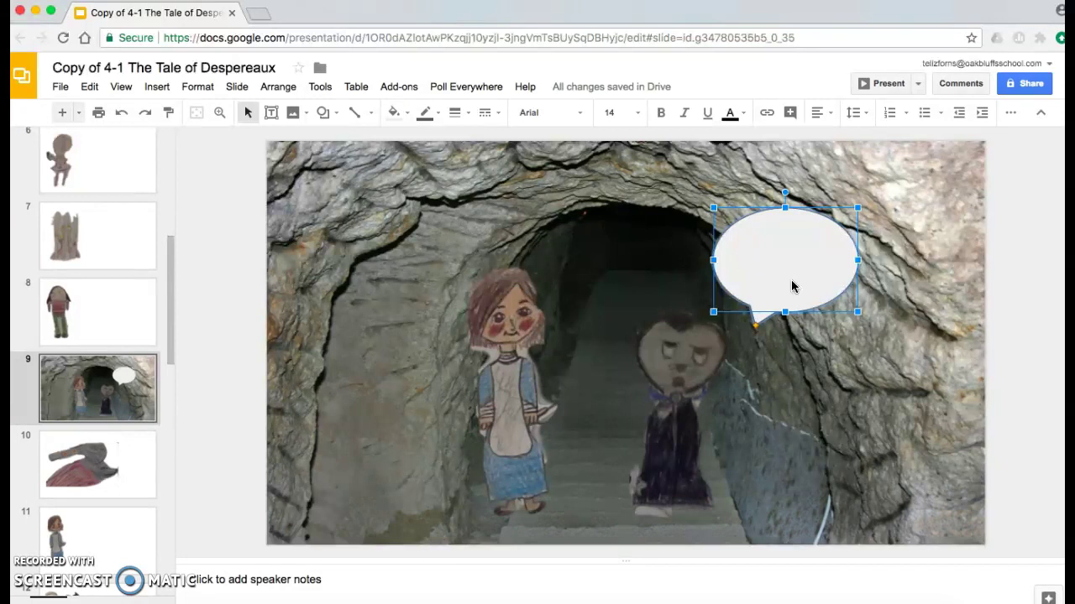
pyautogui.write('Well, hello...')
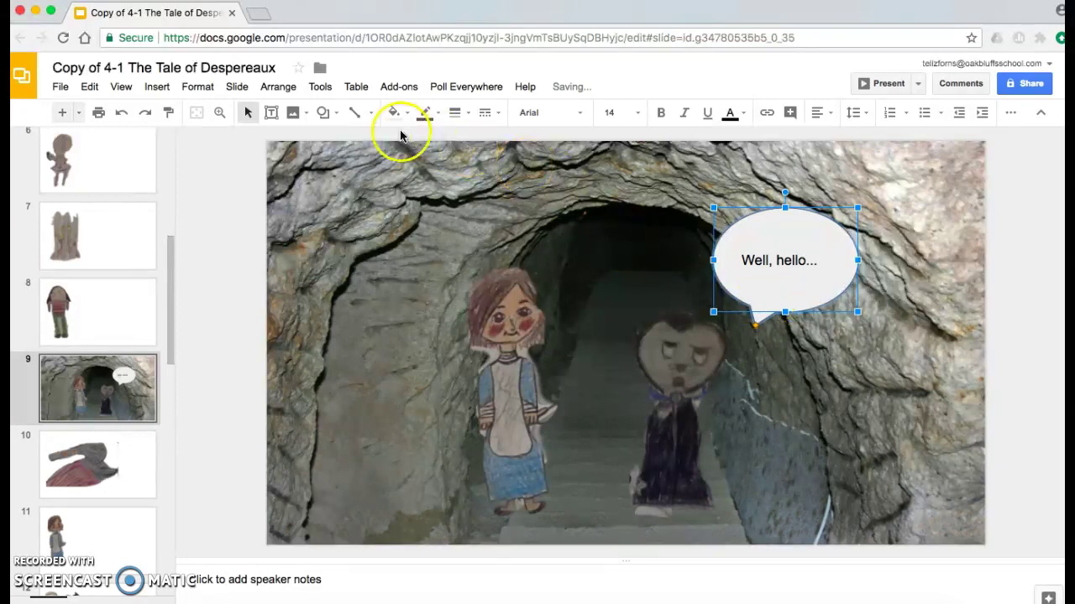
# Add an oval speech bubble above and left of the girl with the text "Oh, you scary man!"
pyautogui.click(324, 113)
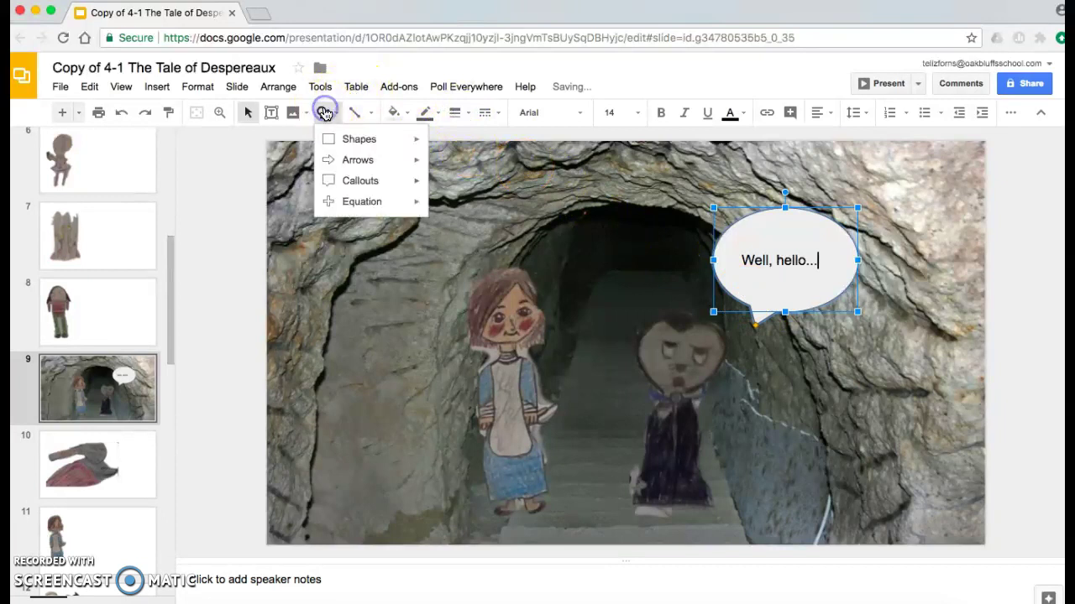
pyautogui.moveTo(360, 185)
pyautogui.click(476, 232)
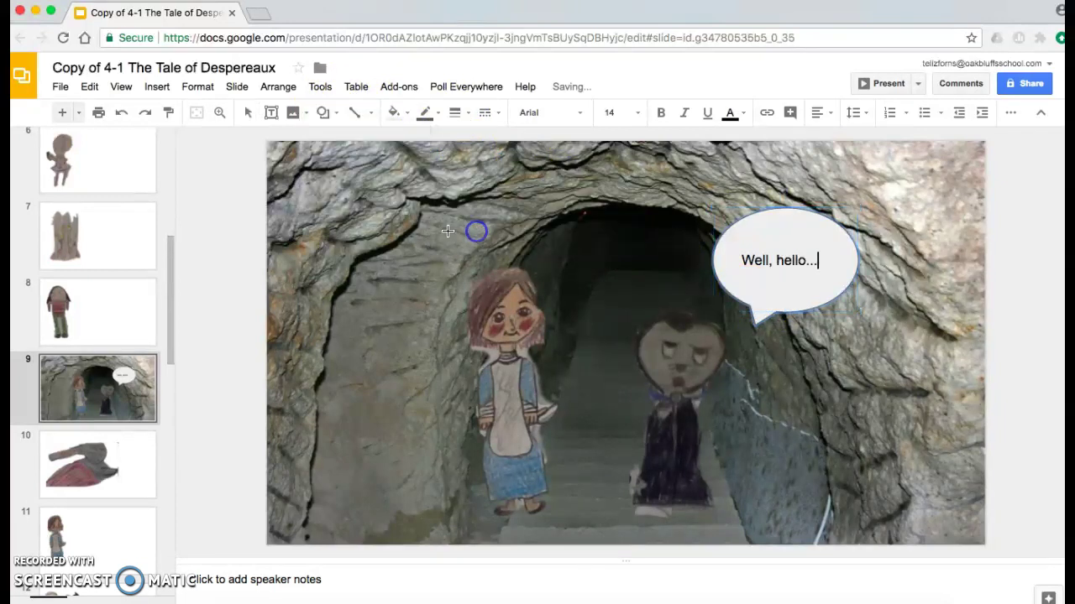
pyautogui.moveTo(326, 202); pyautogui.dragTo(441, 289)
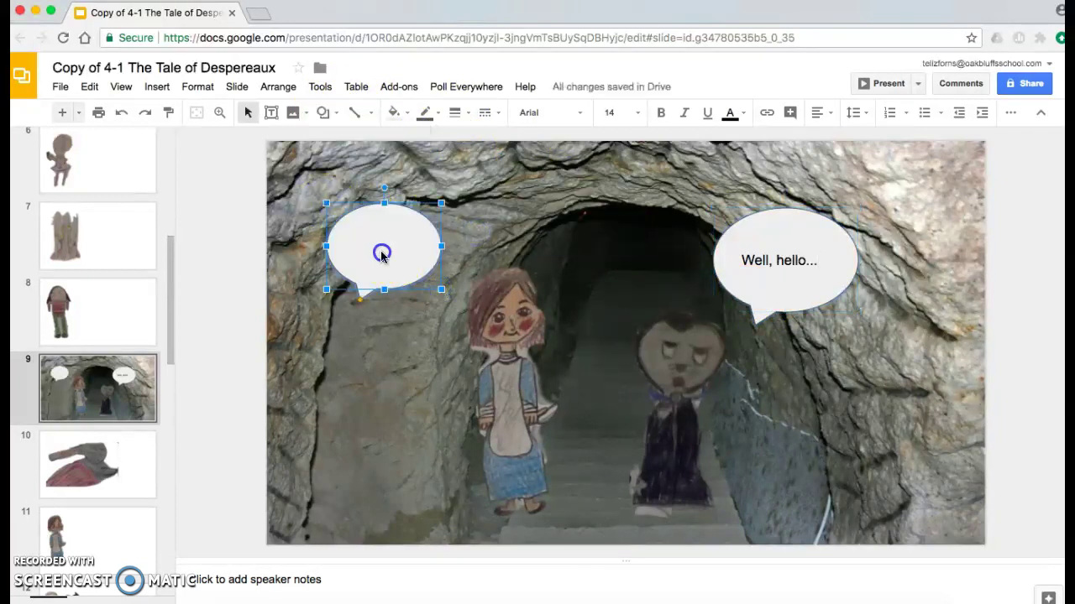
pyautogui.write('Oh')
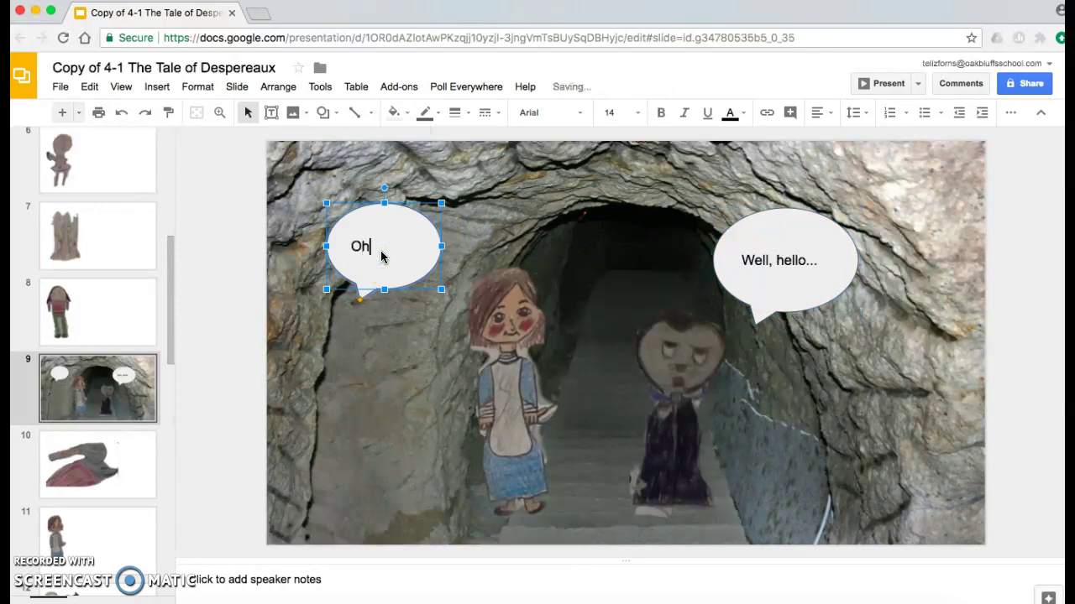
pyautogui.write(', you scar')
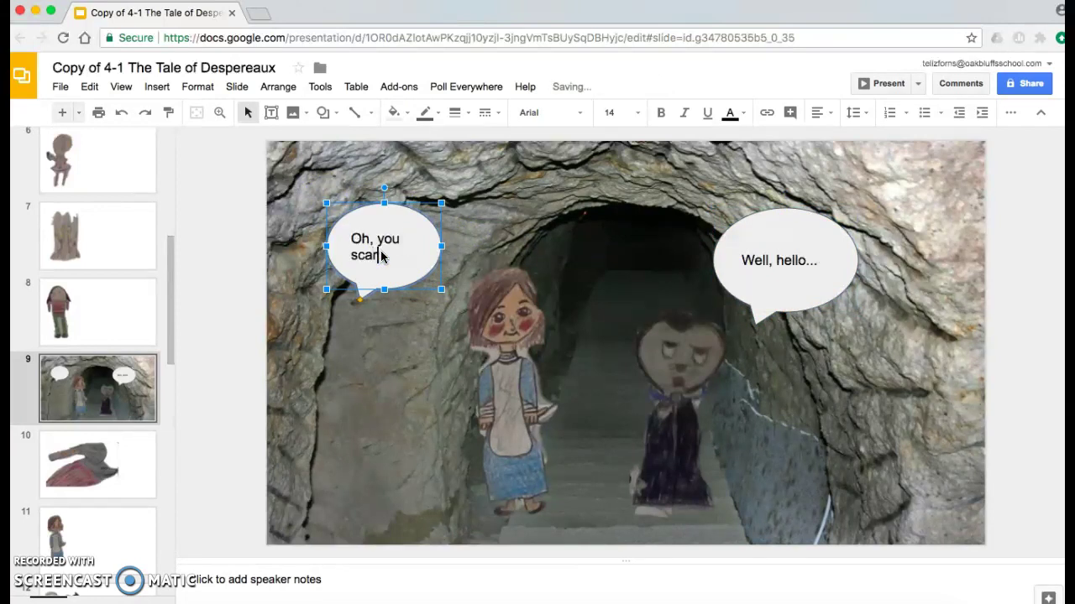
pyautogui.write('y man!')
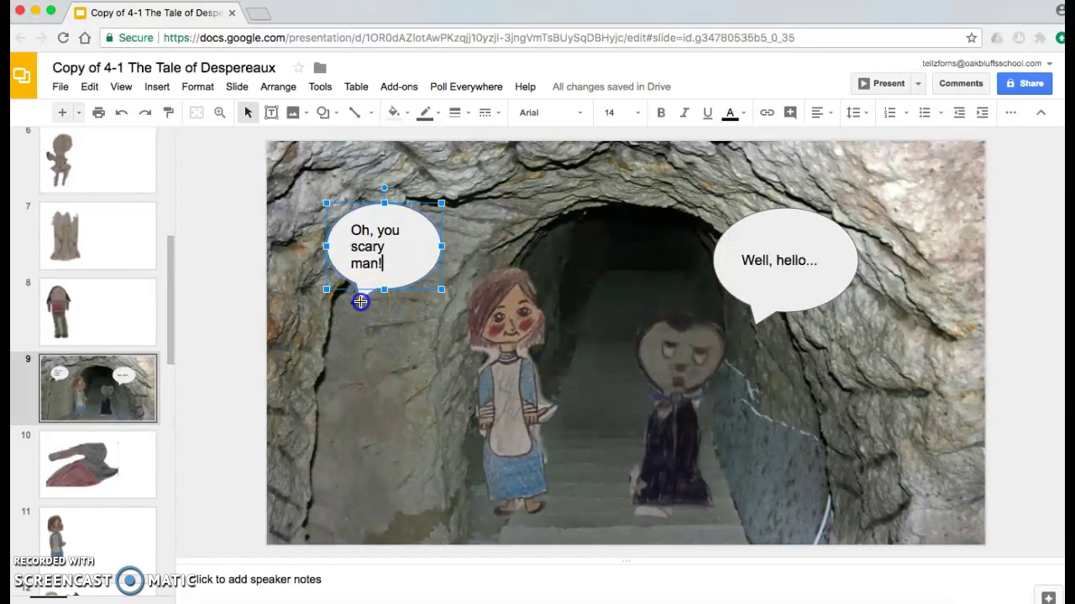
# Adjust the girl's speech bubble so it sits slightly closer with its tail pointing toward her, and fill it white
pyautogui.moveTo(359, 299); pyautogui.dragTo(438, 306)
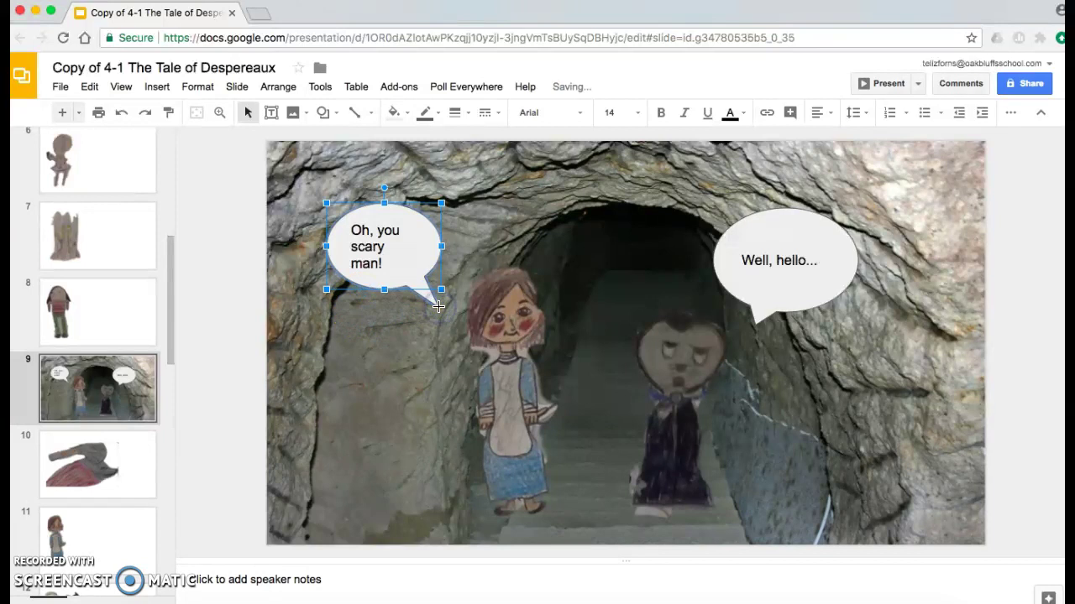
pyautogui.moveTo(420, 257); pyautogui.dragTo(438, 257)
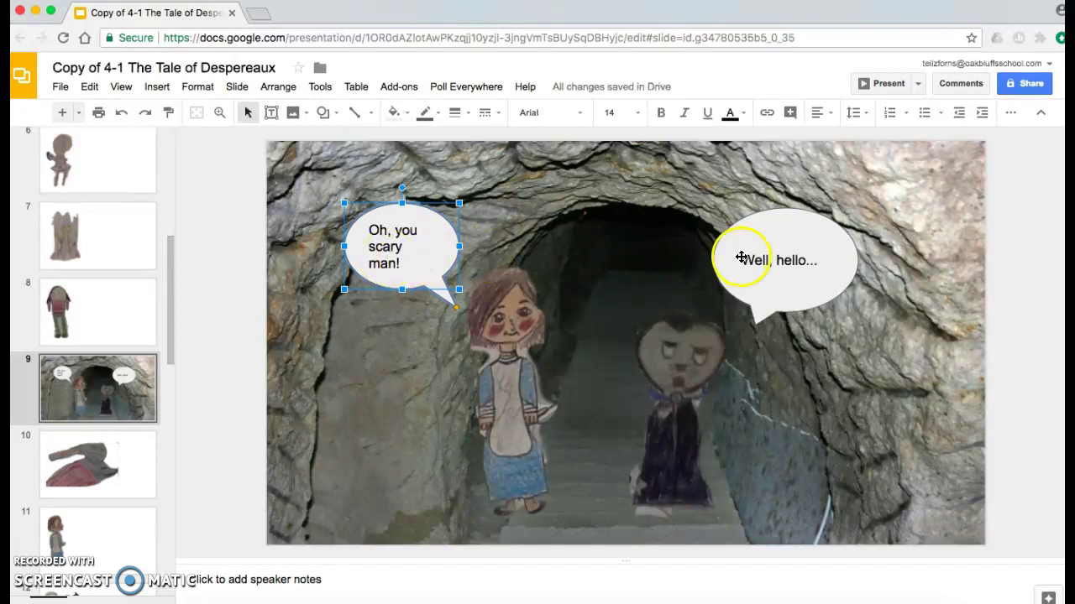
pyautogui.click(394, 112)
pyautogui.click(525, 191)
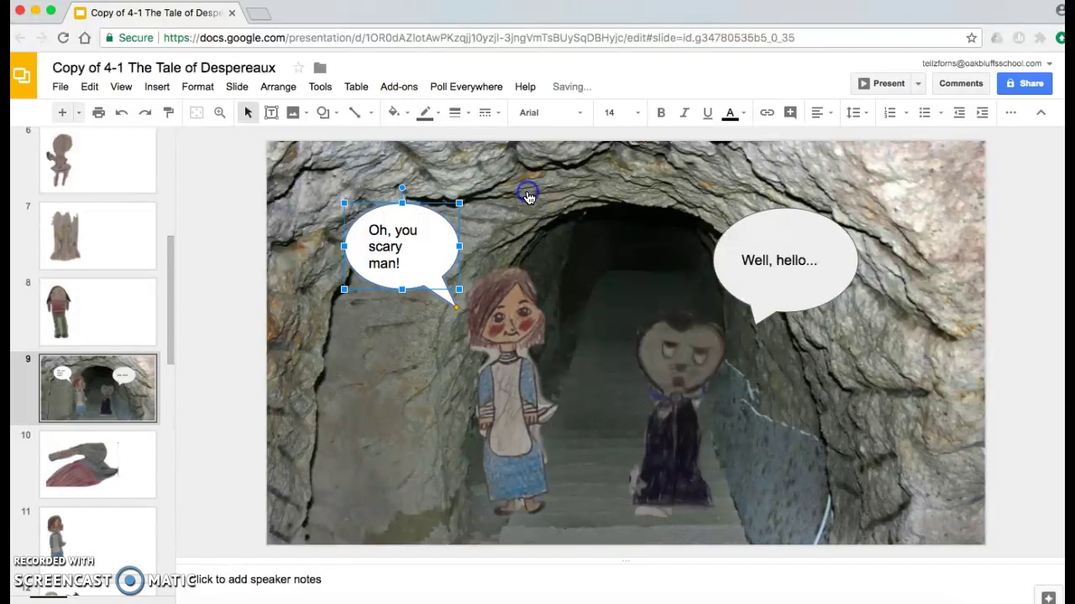
# Set the word "hello" in the black-robed character's speech bubble to the Slackey font
pyautogui.doubleClick(792, 260)
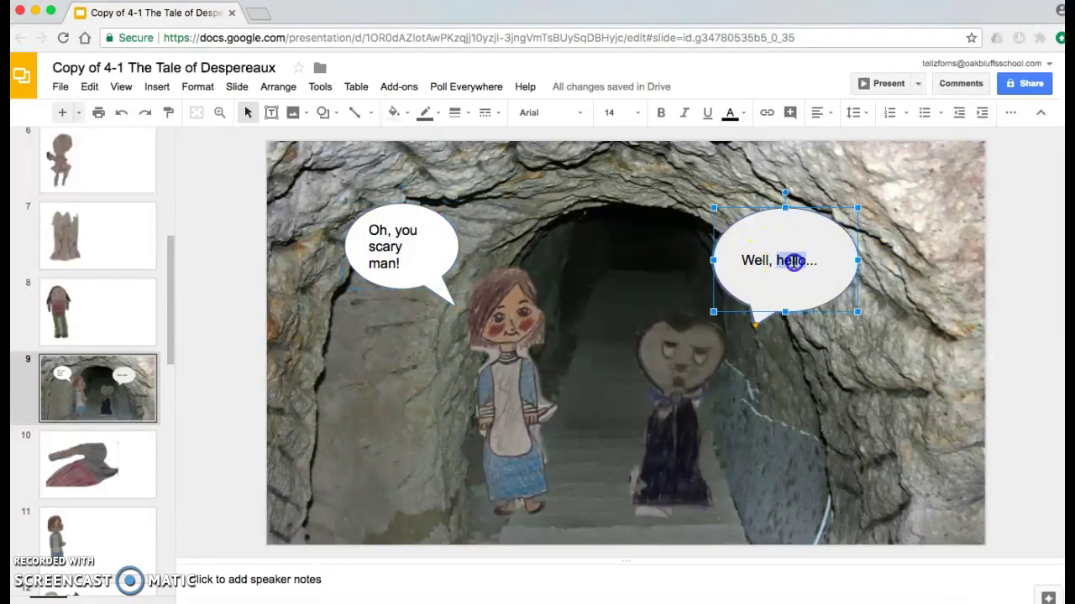
pyautogui.click(581, 116)
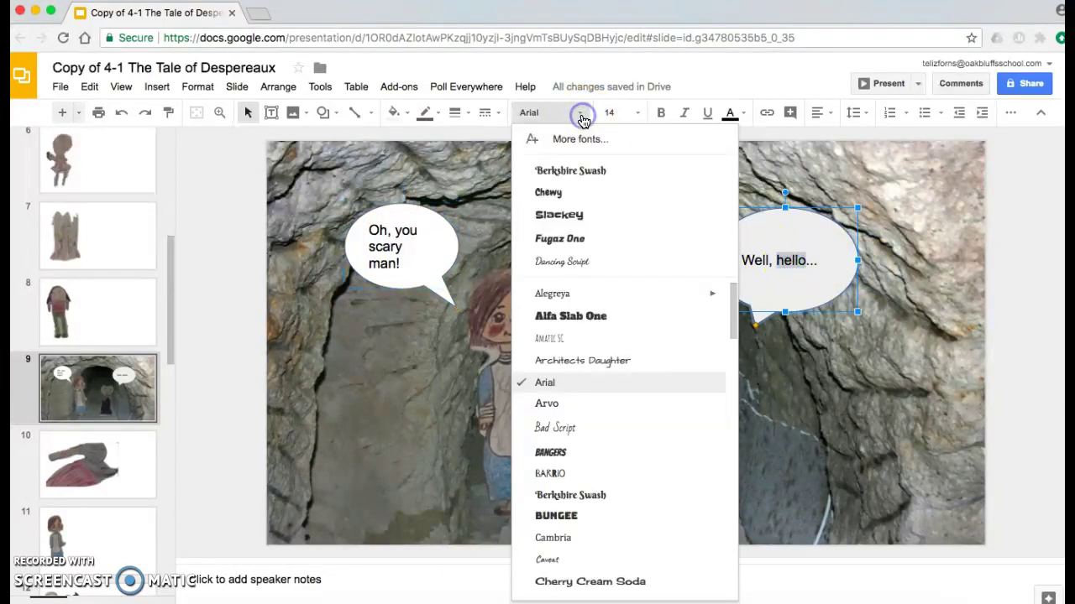
pyautogui.click(574, 228)
# Format the word "scary" in the girl's speech bubble in Dancing Script, blue, size 18
pyautogui.doubleClick(383, 247)
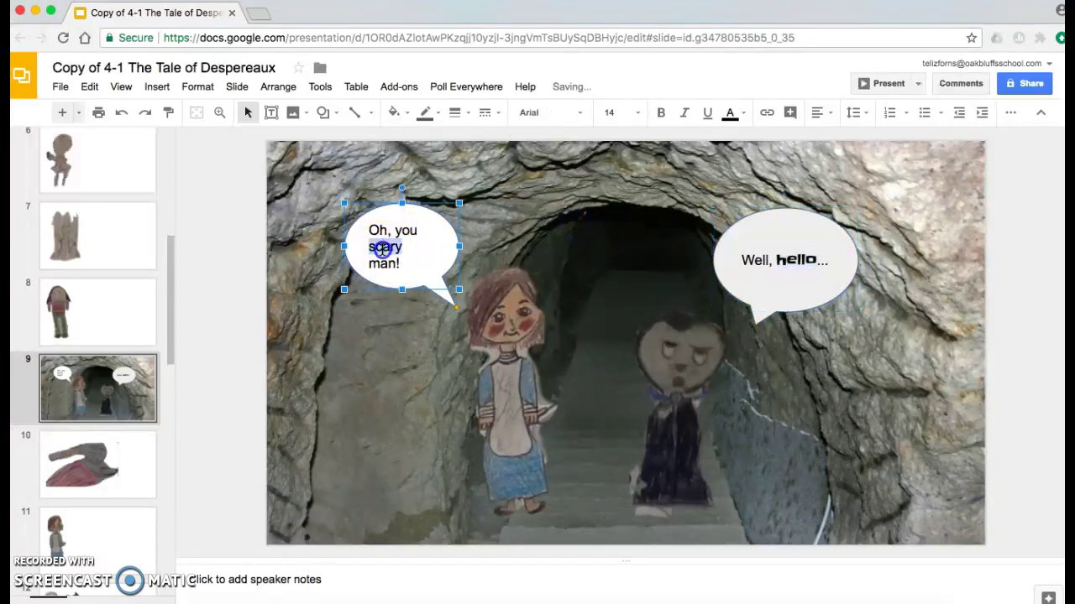
pyautogui.click(560, 111)
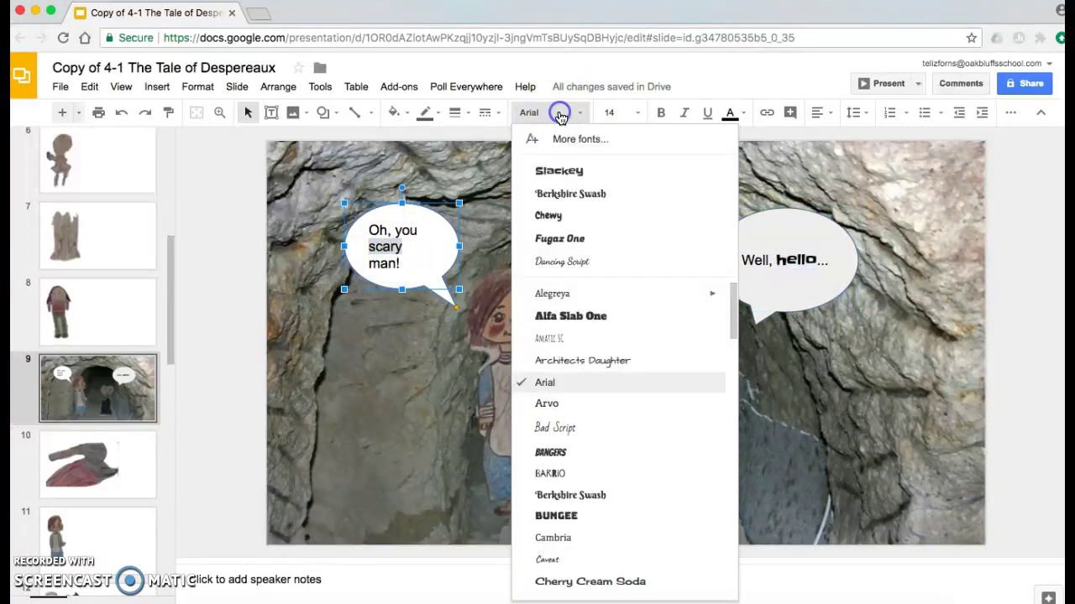
pyautogui.click(575, 263)
pyautogui.click(735, 113)
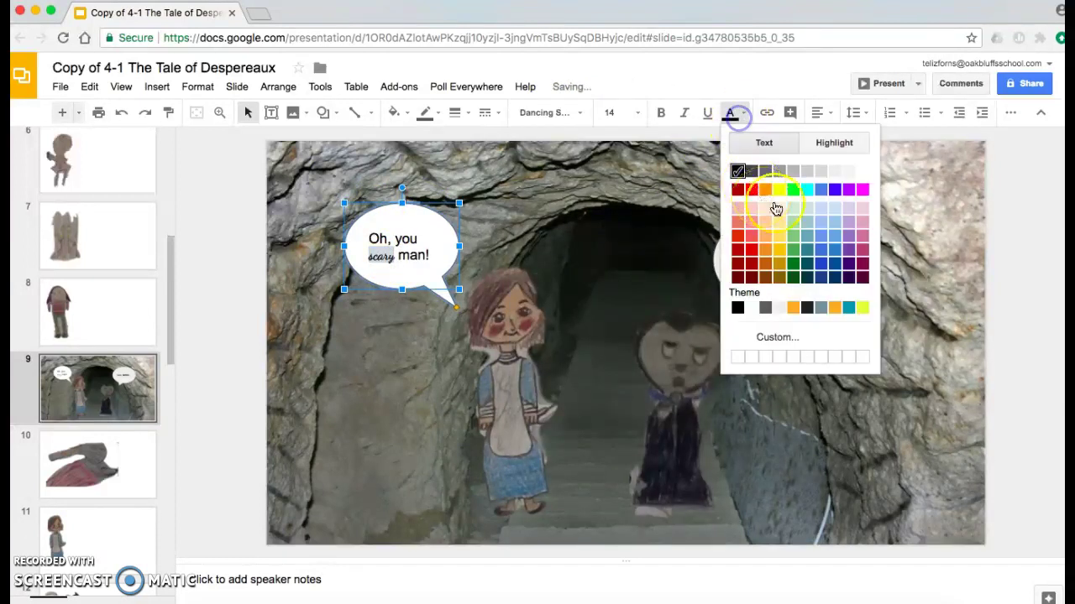
pyautogui.click(833, 190)
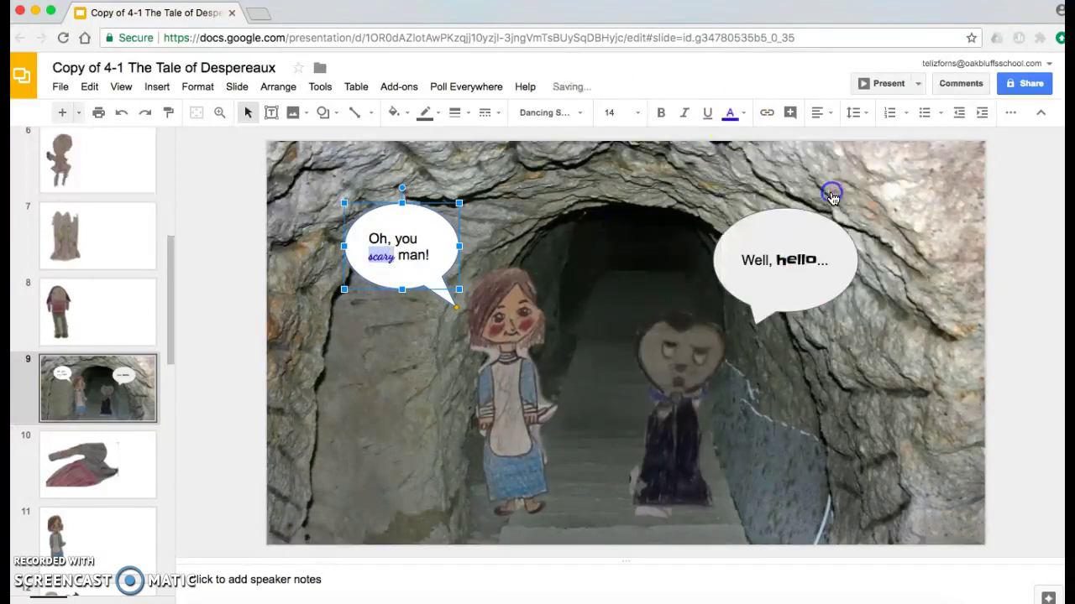
pyautogui.click(632, 107)
pyautogui.click(619, 304)
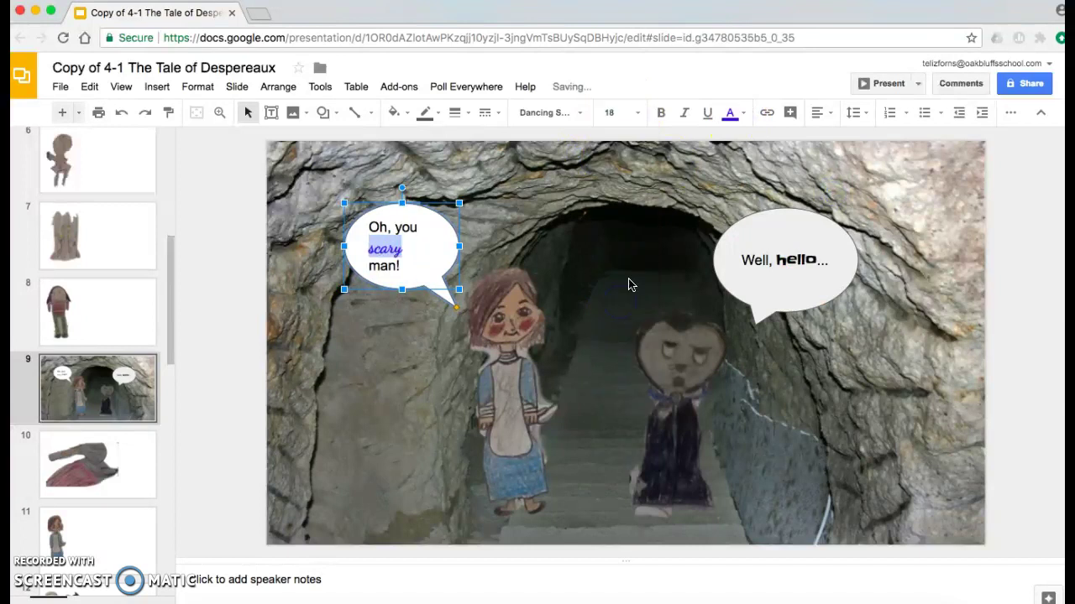
# Center the text horizontally in both speech bubbles
pyautogui.click(816, 112)
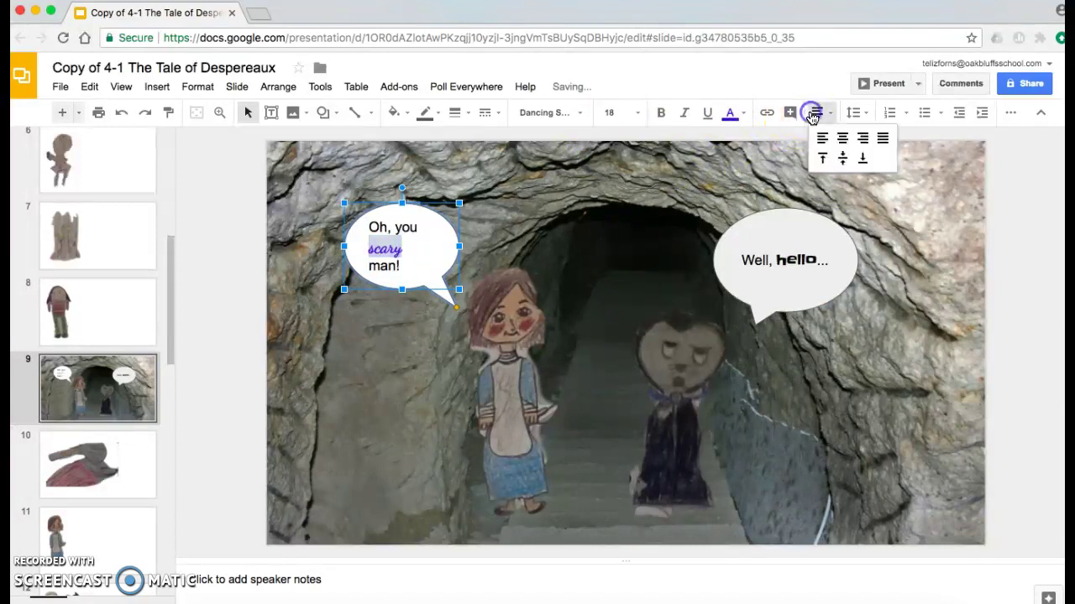
pyautogui.click(843, 146)
pyautogui.click(787, 260)
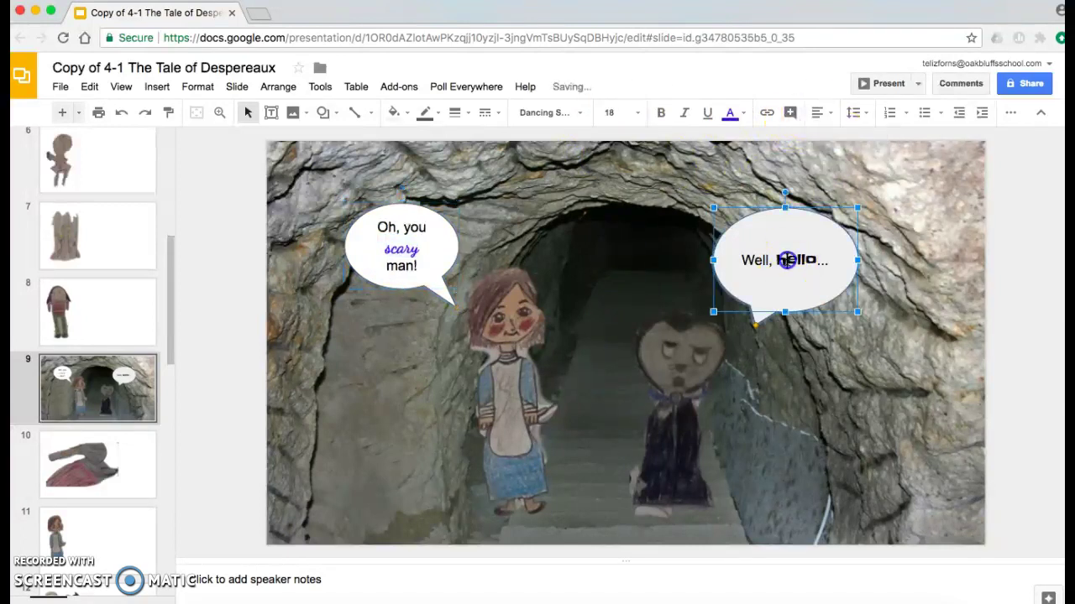
pyautogui.click(818, 113)
pyautogui.click(842, 141)
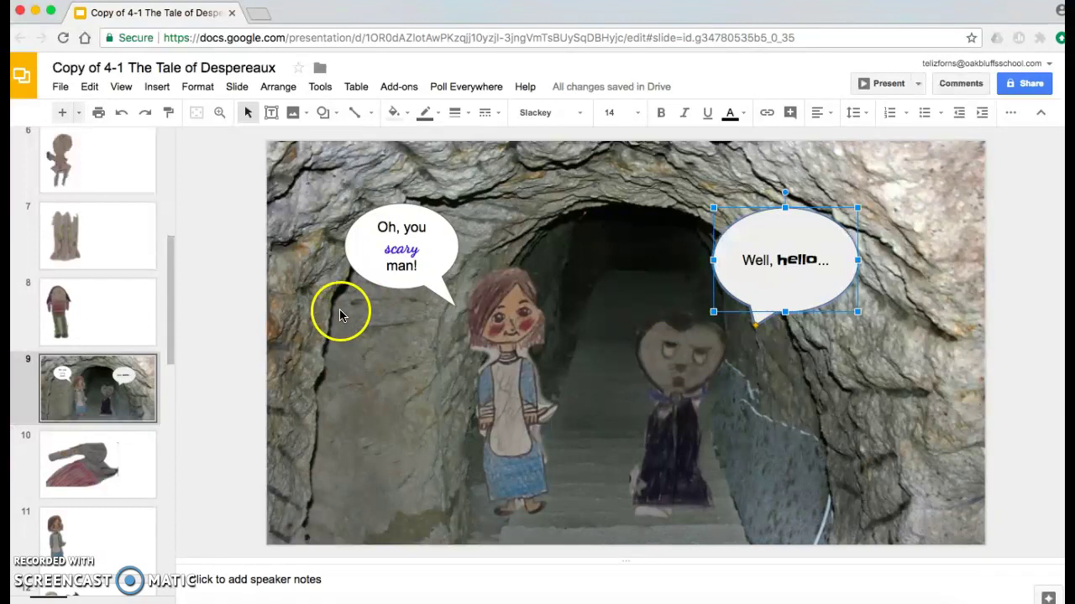
# Open the slide's animation settings and add a Fade in animation to the black-robed character
pyautogui.click(227, 221)
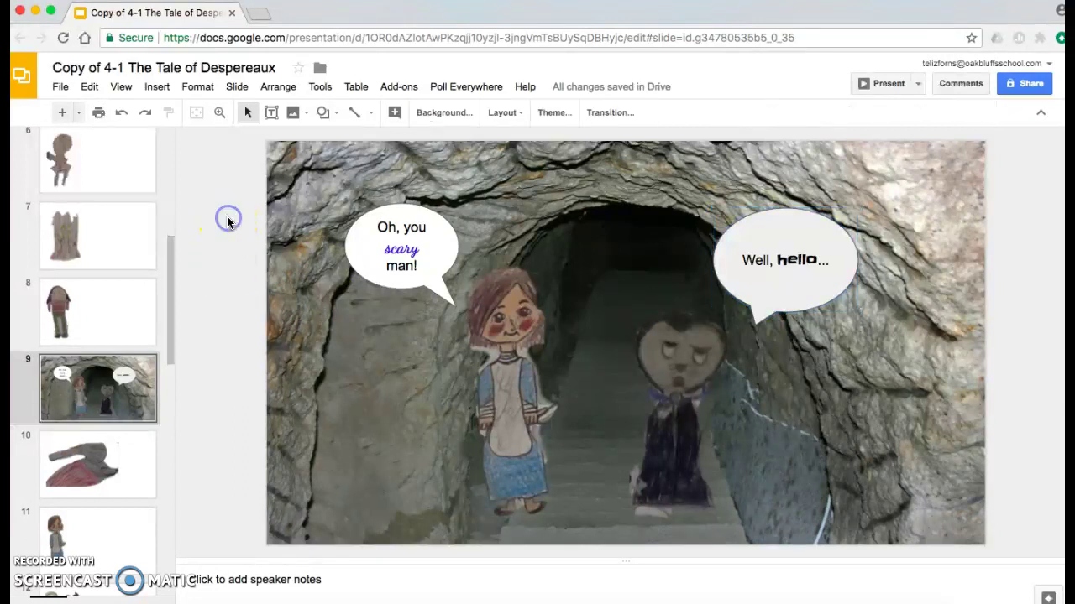
pyautogui.click(611, 114)
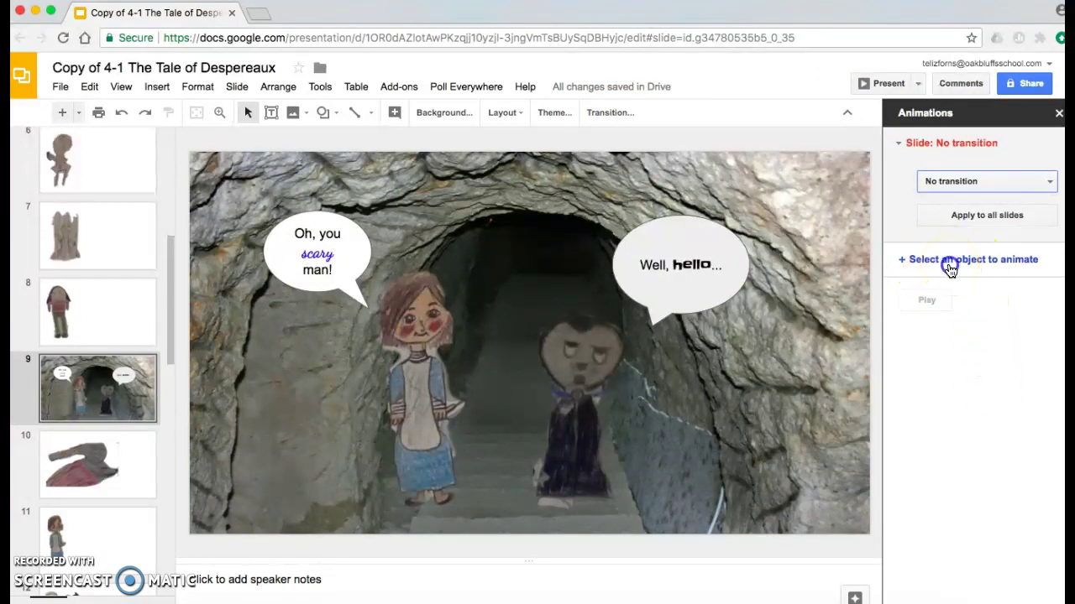
pyautogui.click(592, 355)
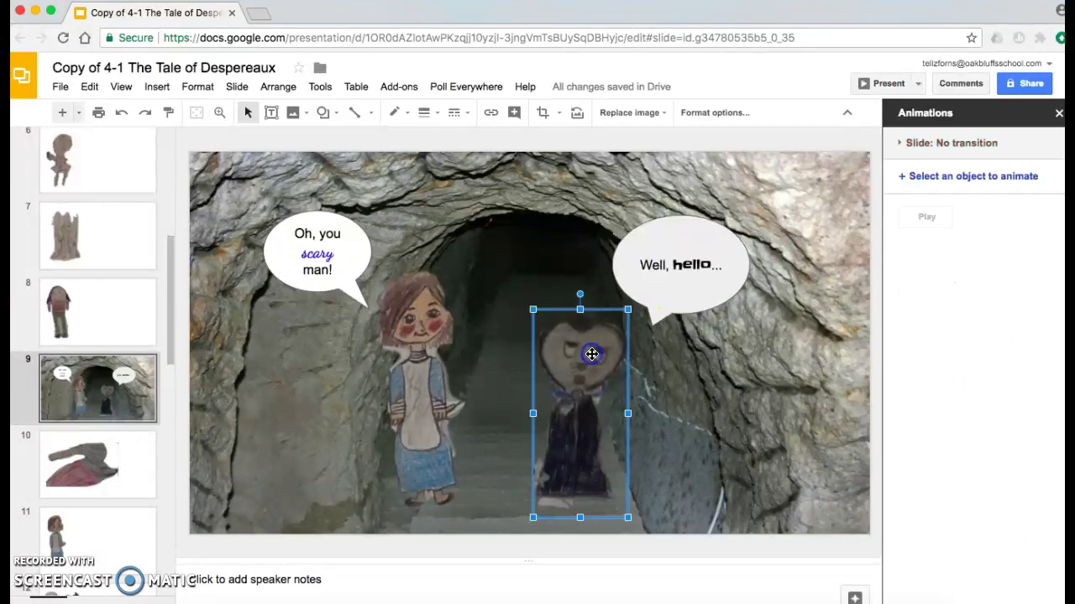
pyautogui.click(966, 177)
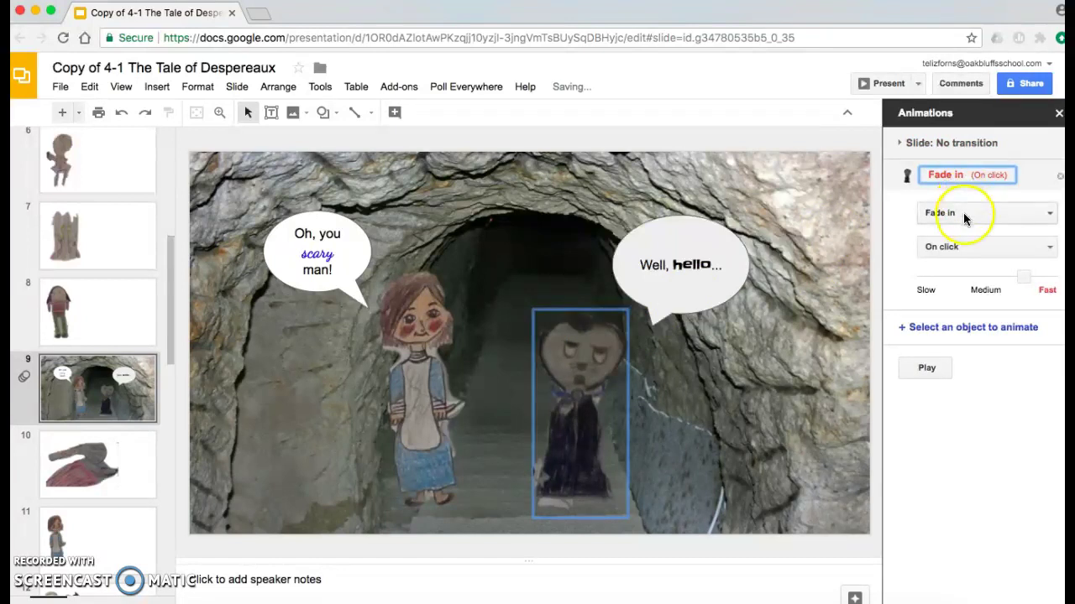
pyautogui.click(963, 215)
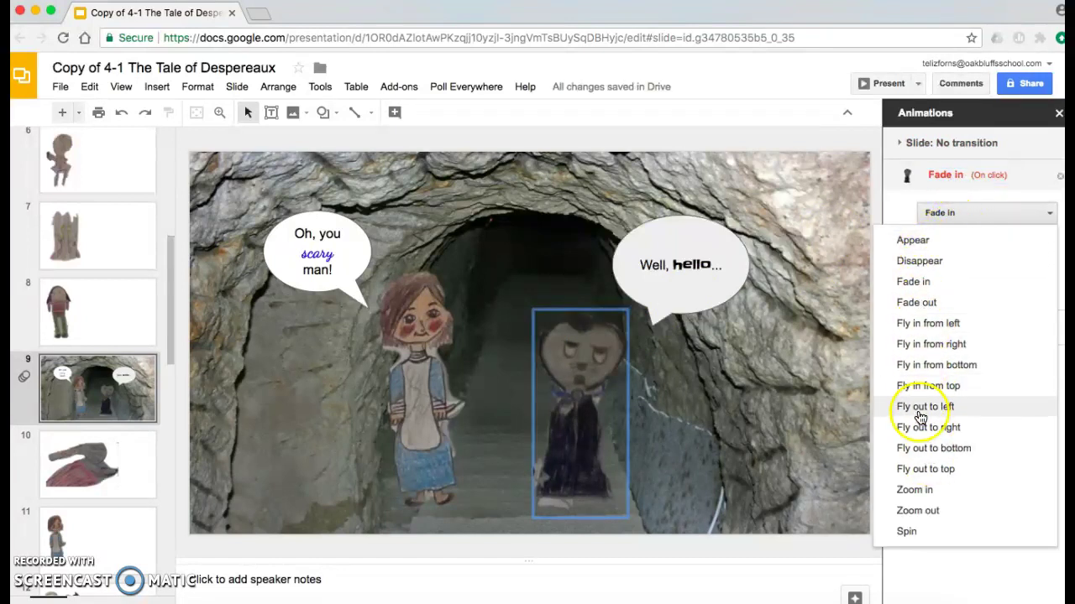
pyautogui.click(962, 215)
# Set the black-robed character's Fade in animation to start After previous at Medium speed
pyautogui.click(972, 247)
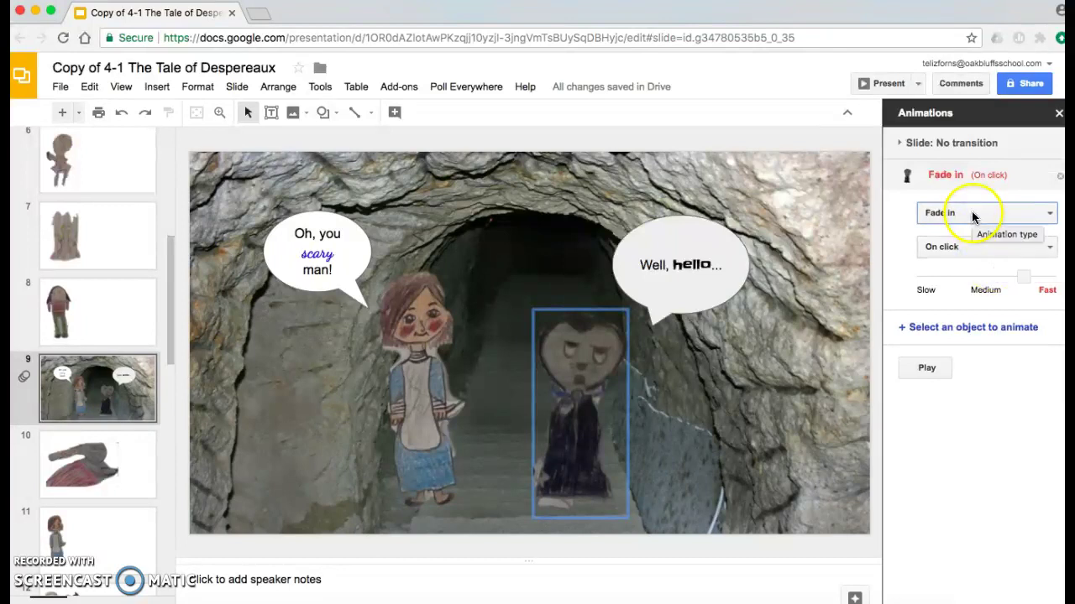
pyautogui.click(973, 252)
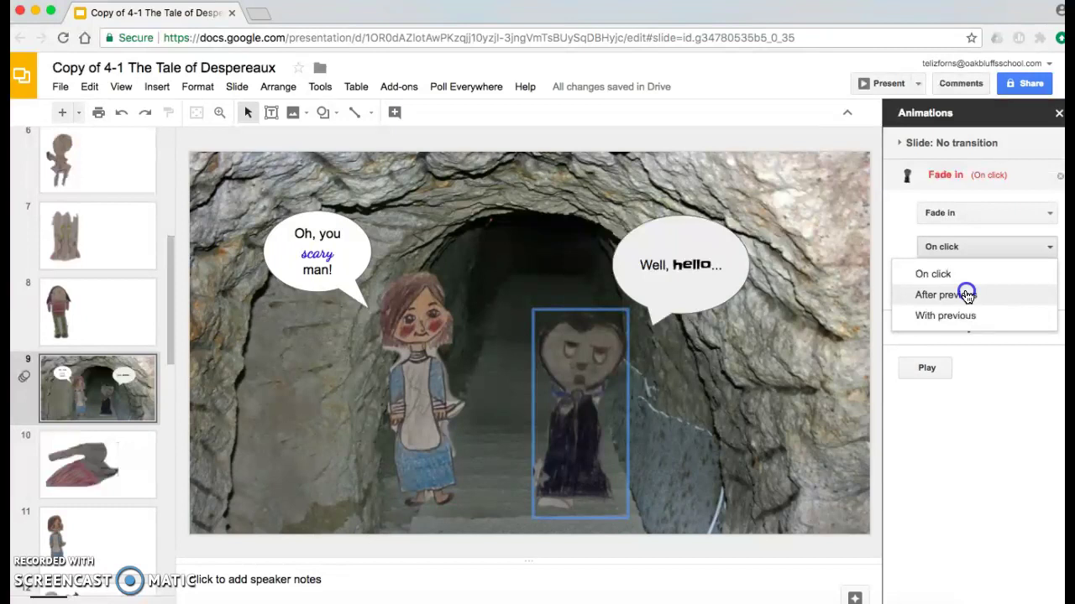
pyautogui.click(967, 294)
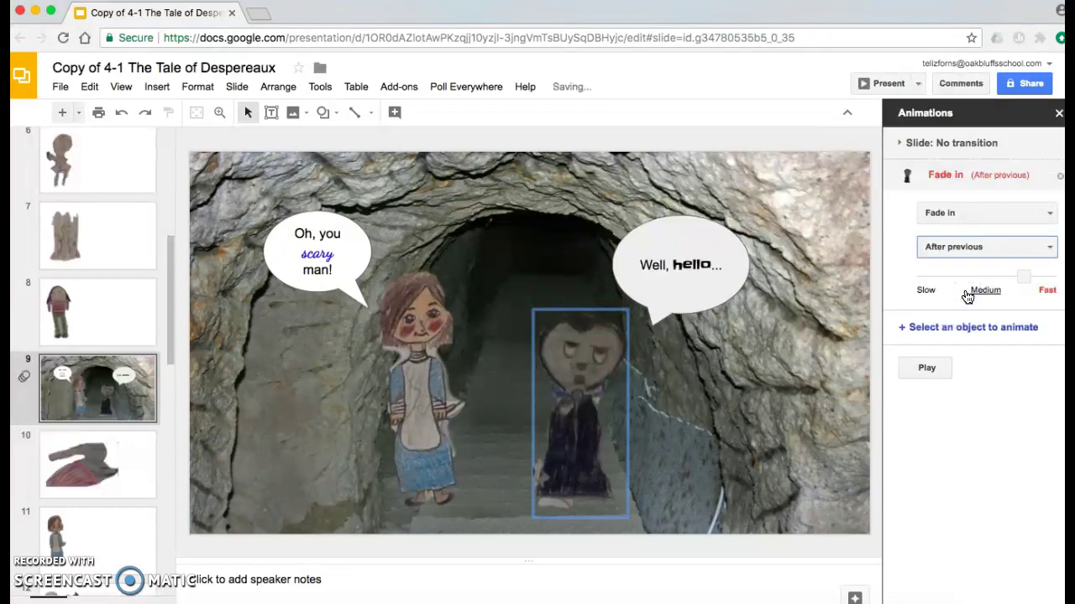
pyautogui.click(1023, 278)
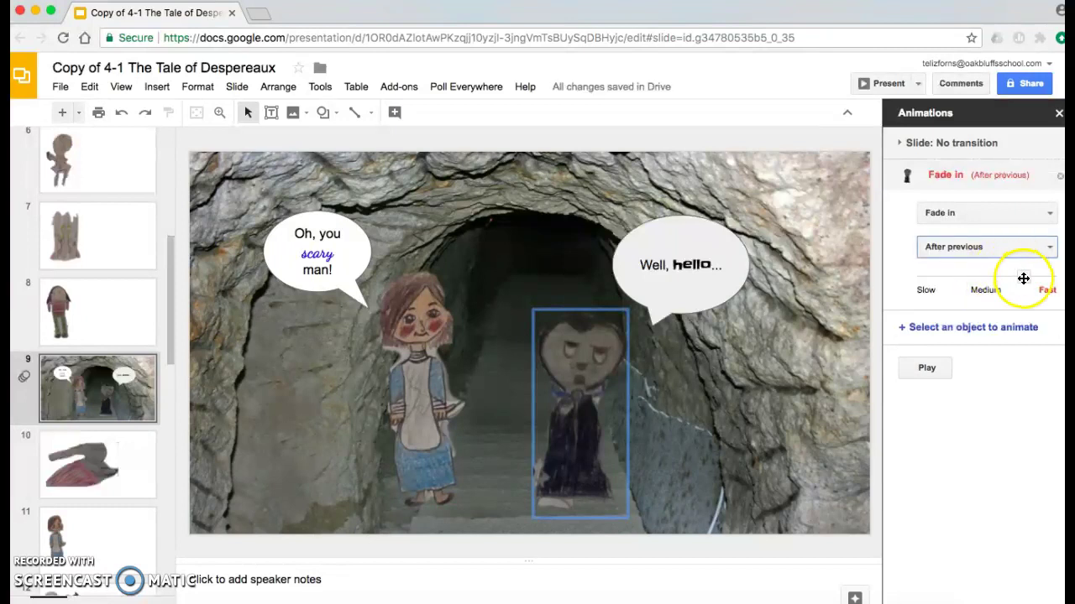
pyautogui.moveTo(1021, 278); pyautogui.dragTo(986, 277)
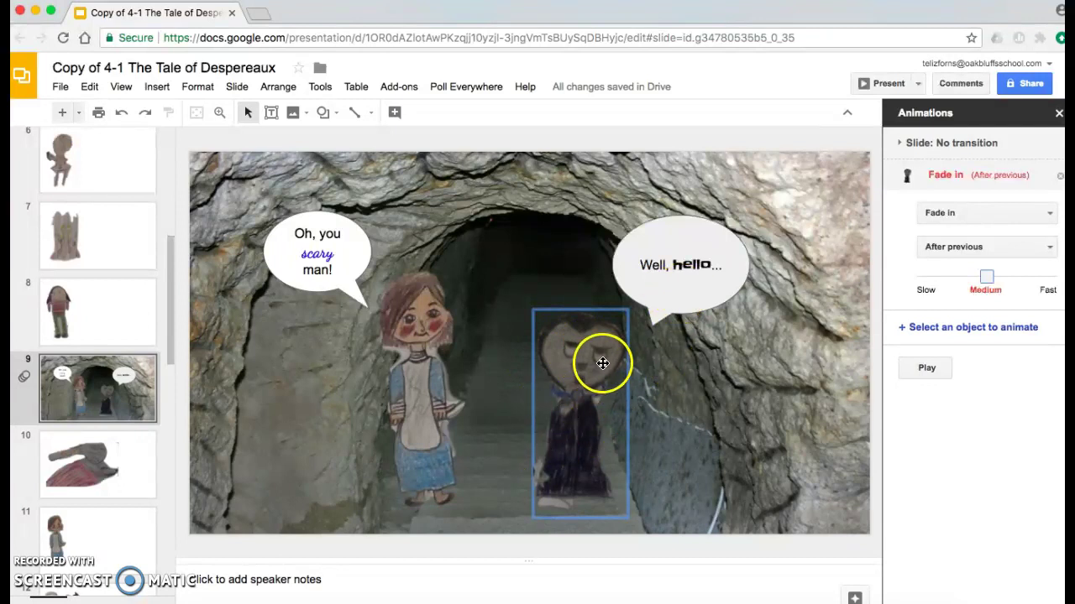
# Add a Fade in animation to the "Well, hello..." speech bubble, starting After previous
pyautogui.click(697, 288)
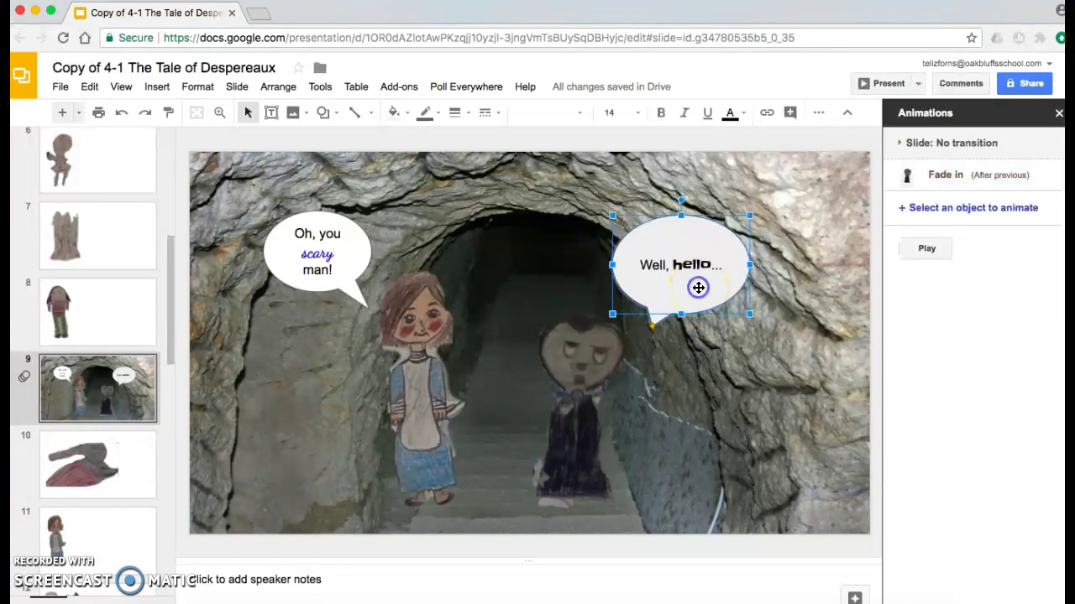
pyautogui.click(944, 213)
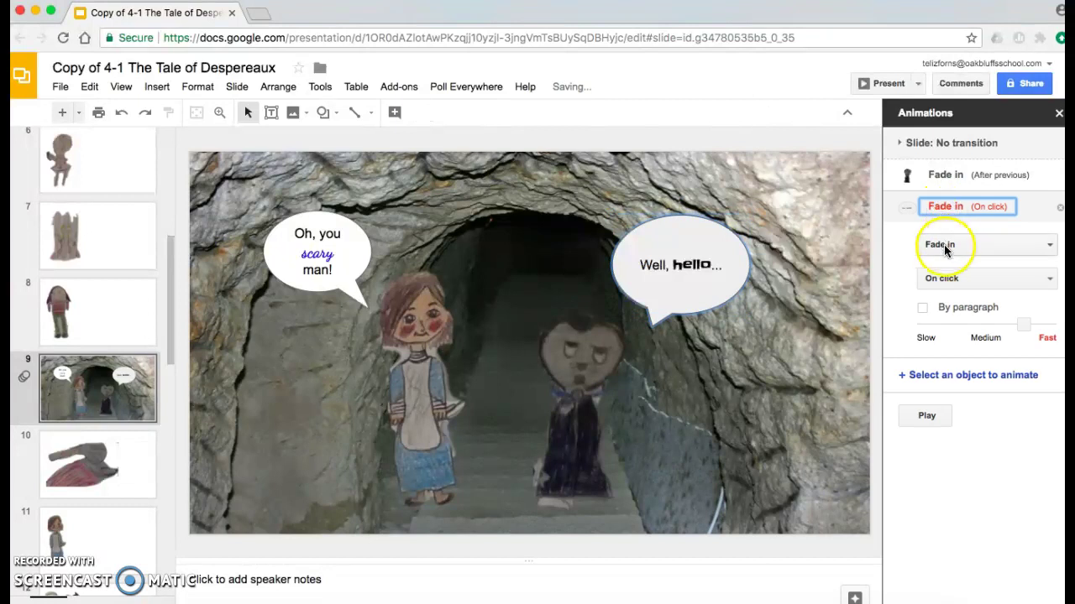
pyautogui.click(948, 280)
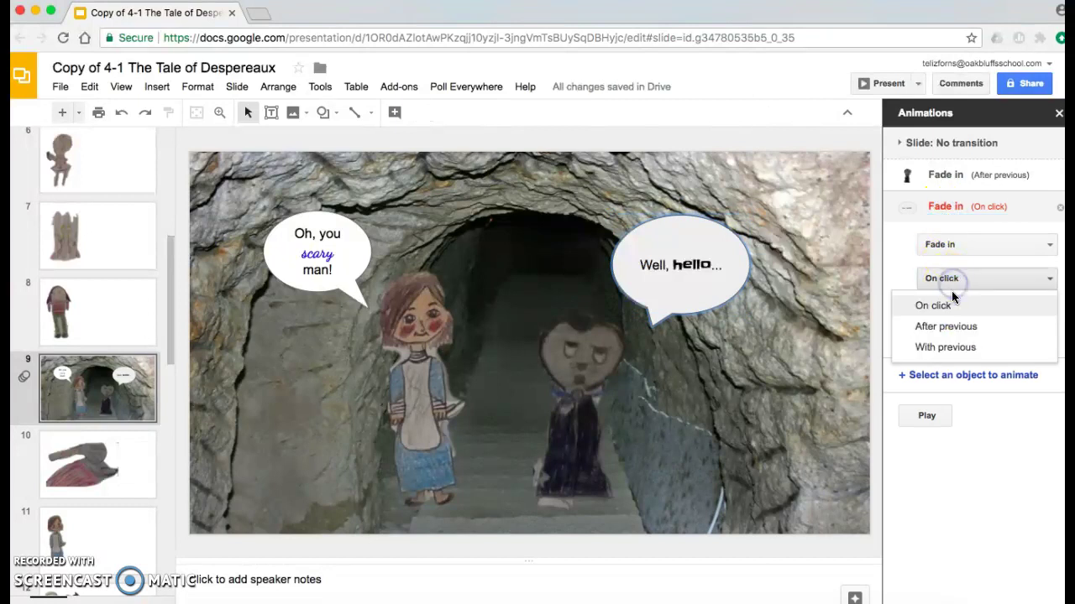
pyautogui.click(947, 347)
pyautogui.click(944, 326)
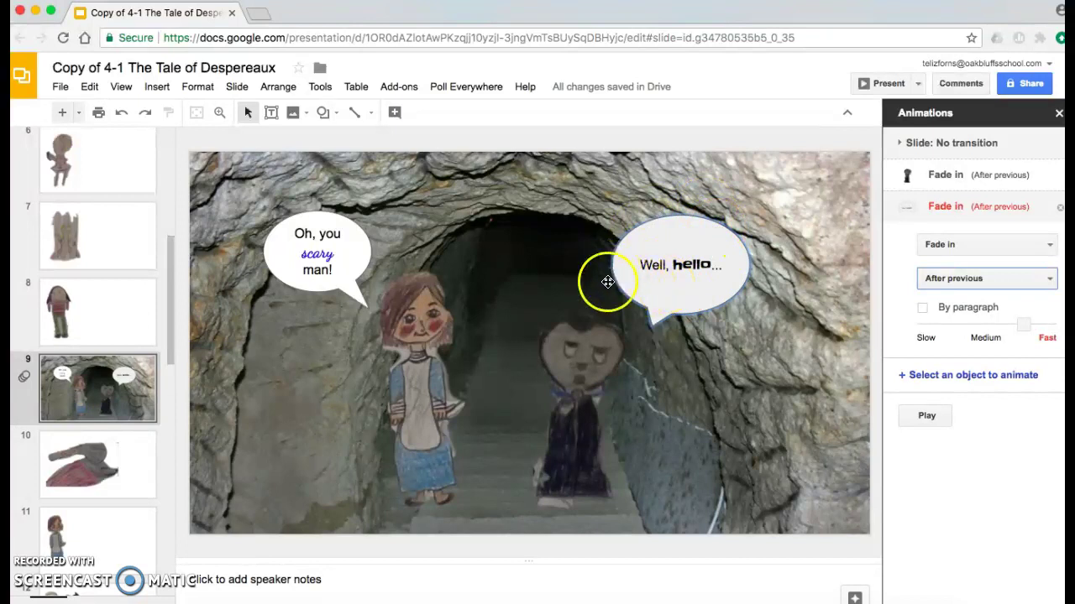
# Add a Zoom in animation, starting On click, to the "Oh, you scary man!" speech bubble
pyautogui.click(354, 260)
pyautogui.click(346, 259)
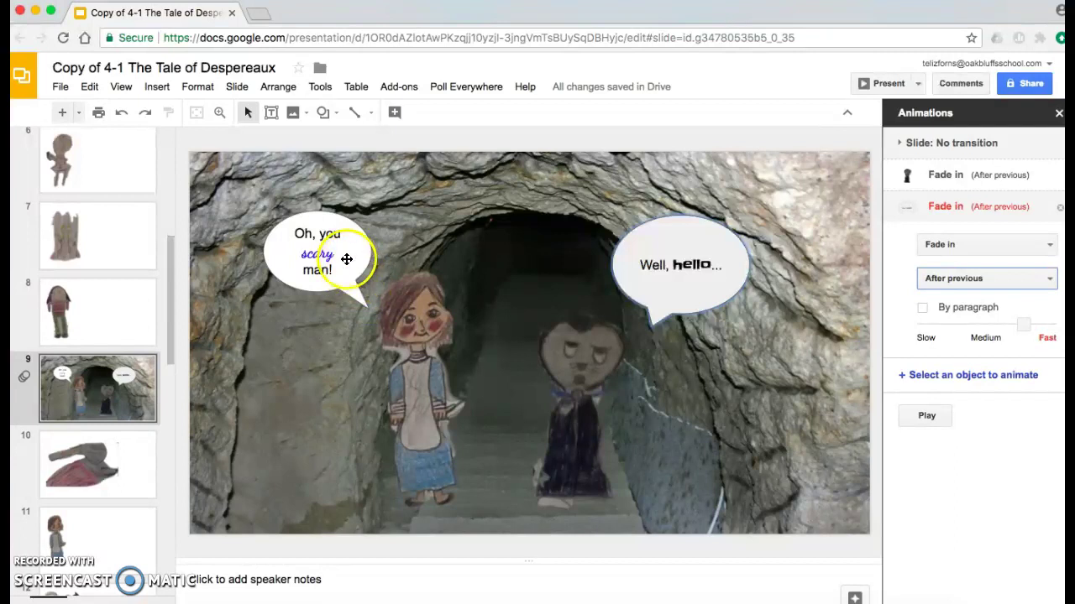
pyautogui.click(346, 259)
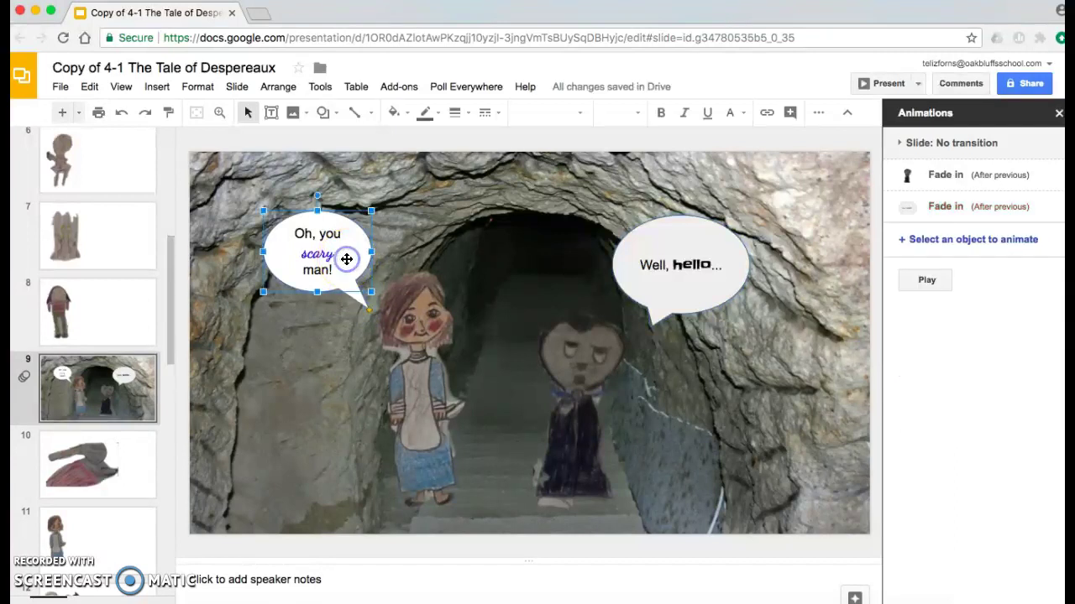
pyautogui.click(942, 243)
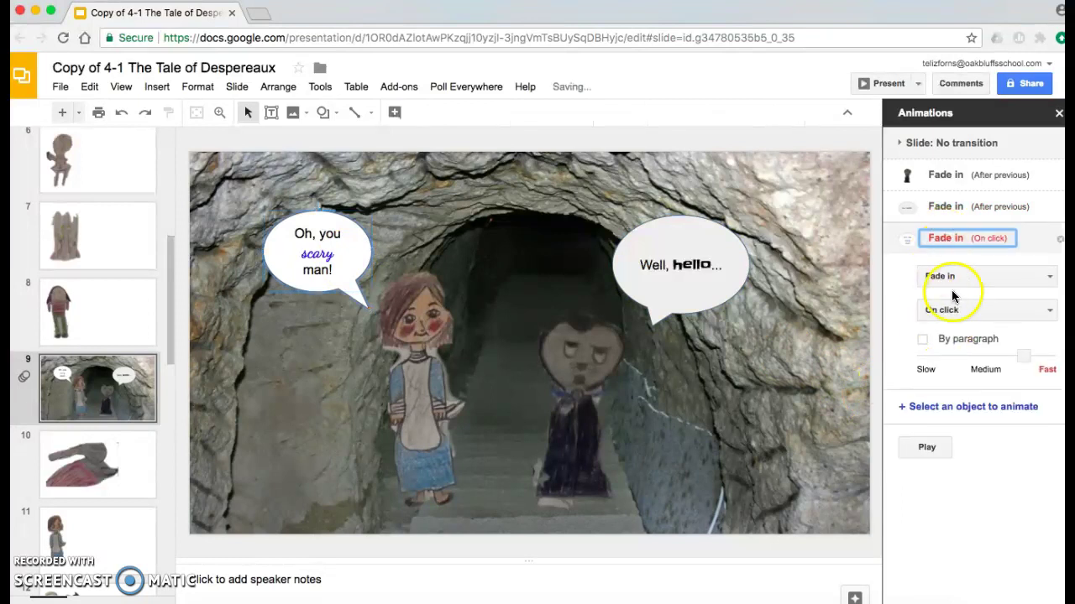
pyautogui.click(950, 278)
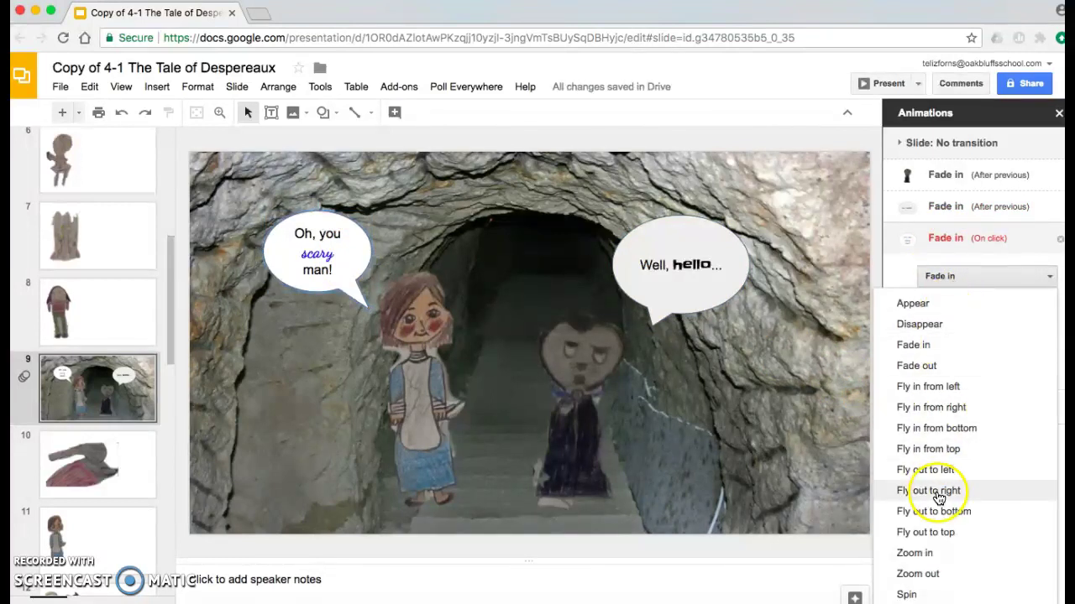
pyautogui.click(932, 554)
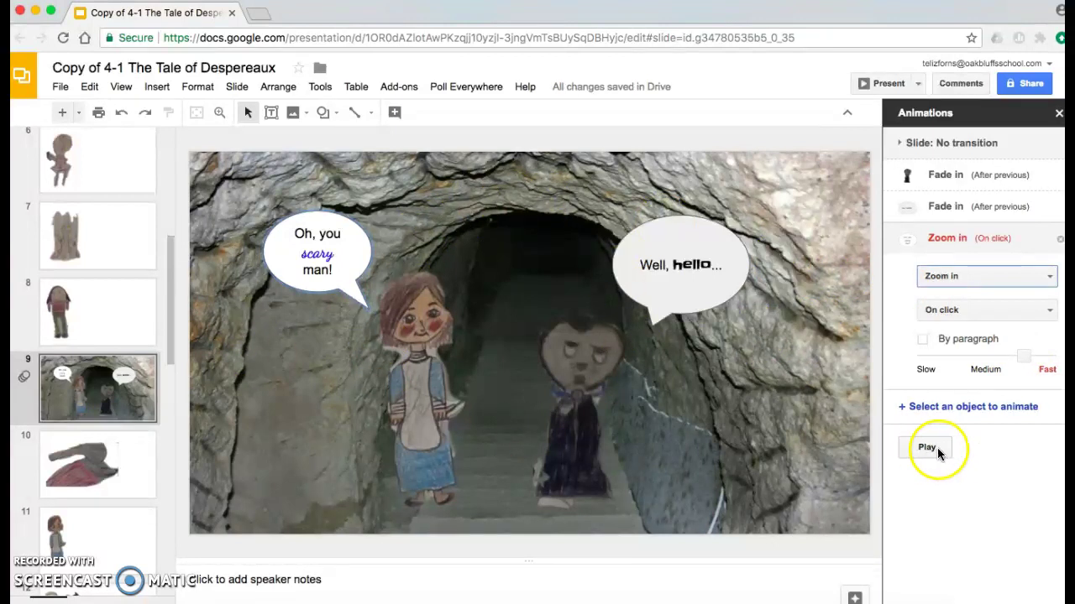
# Present the tunnel slide full screen to preview its animations, and return to editing
pyautogui.click(881, 85)
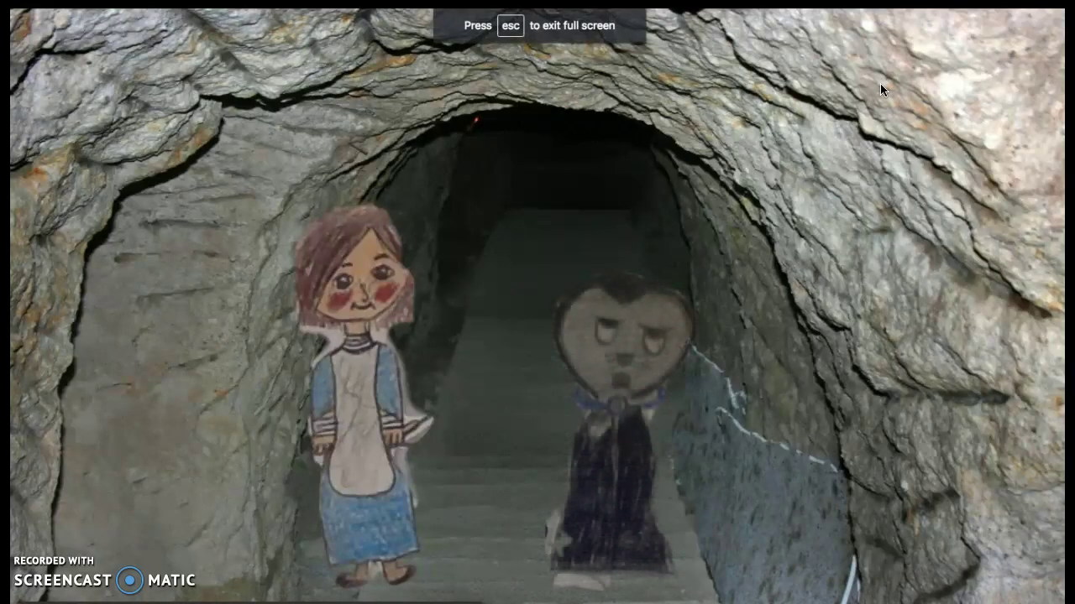
pyautogui.click(803, 178)
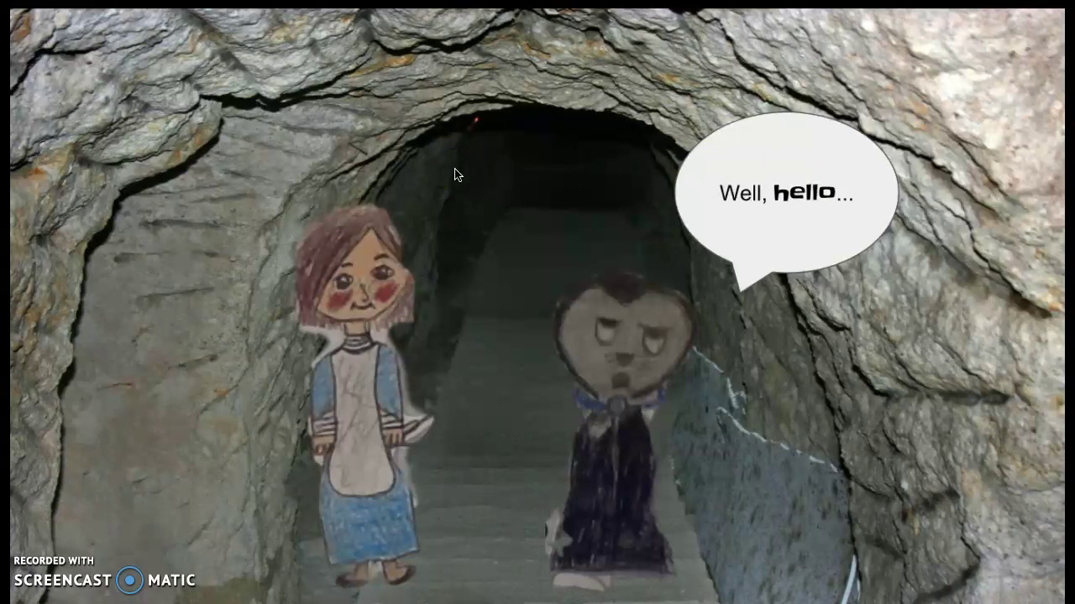
pyautogui.press('Escape')
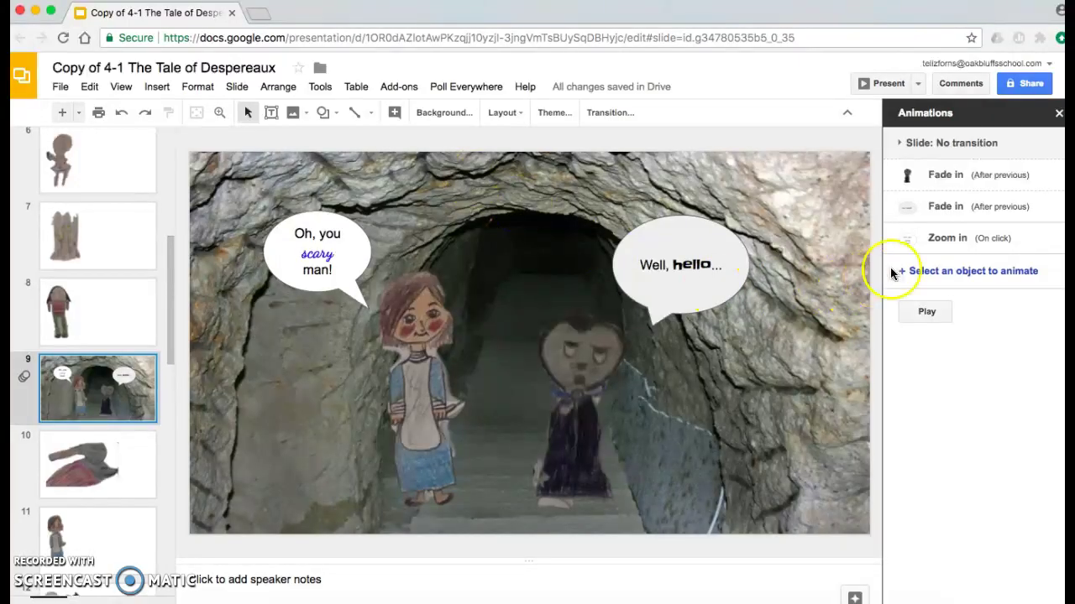
# Set the "Oh, you scary man!" bubble's Zoom in animation to start After previous, and preview the tunnel slide full screen before returning to editing
pyautogui.click(945, 239)
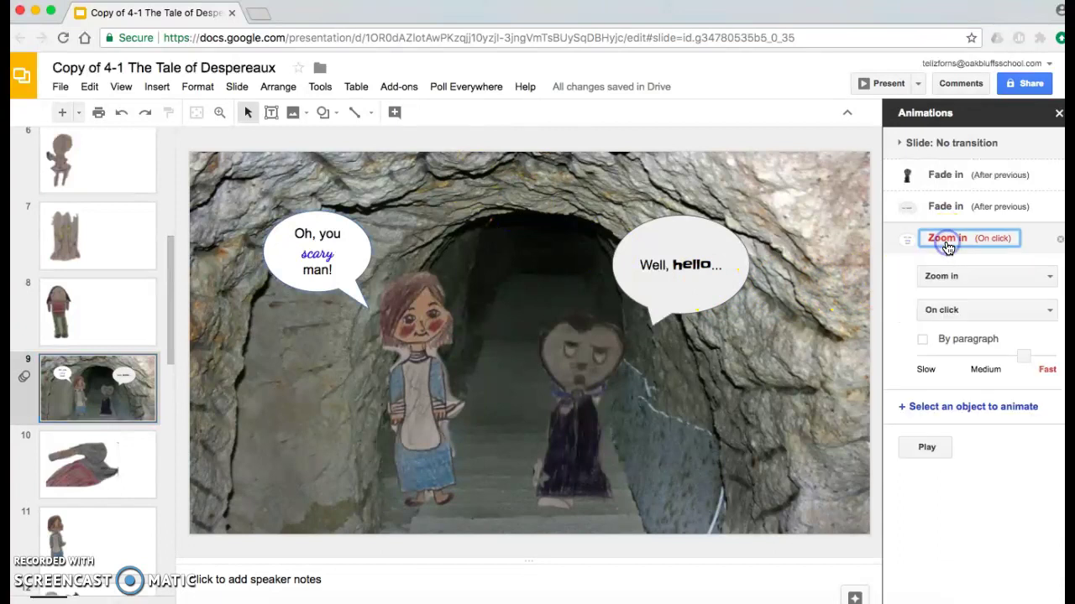
pyautogui.click(947, 311)
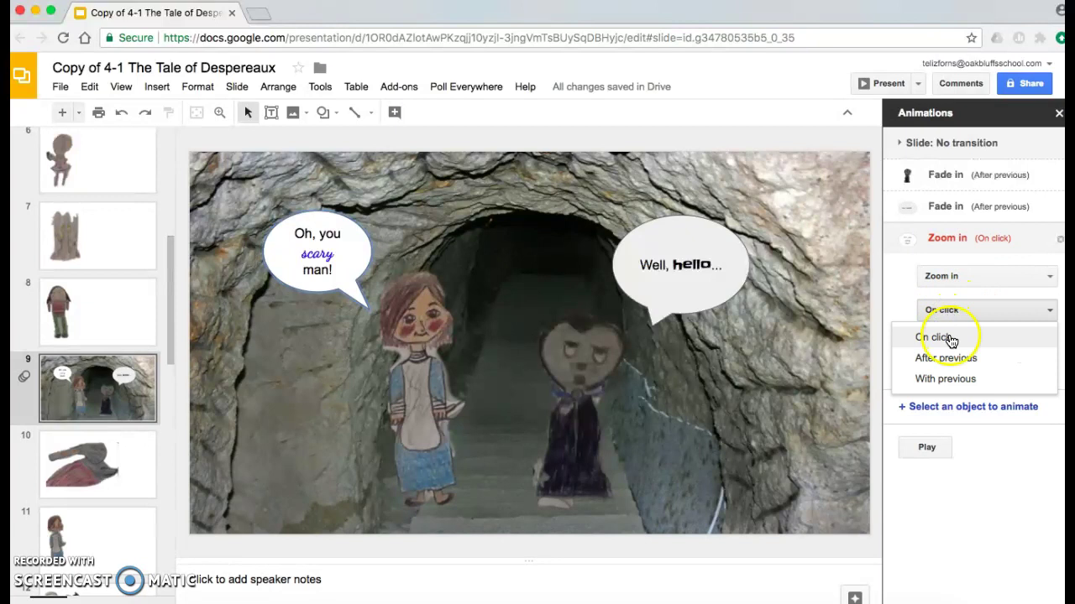
pyautogui.click(951, 363)
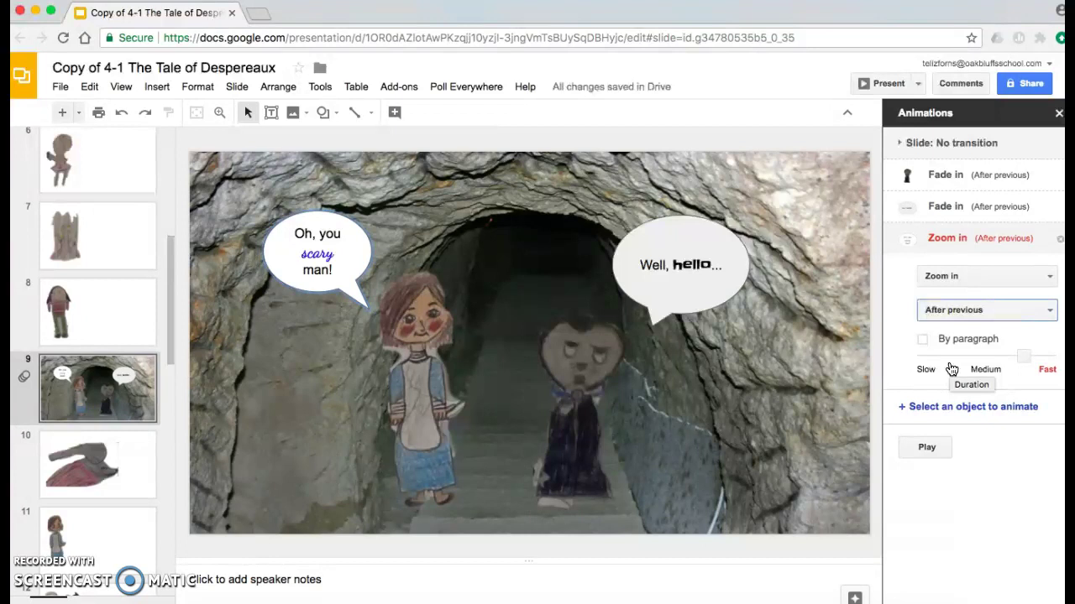
pyautogui.click(876, 88)
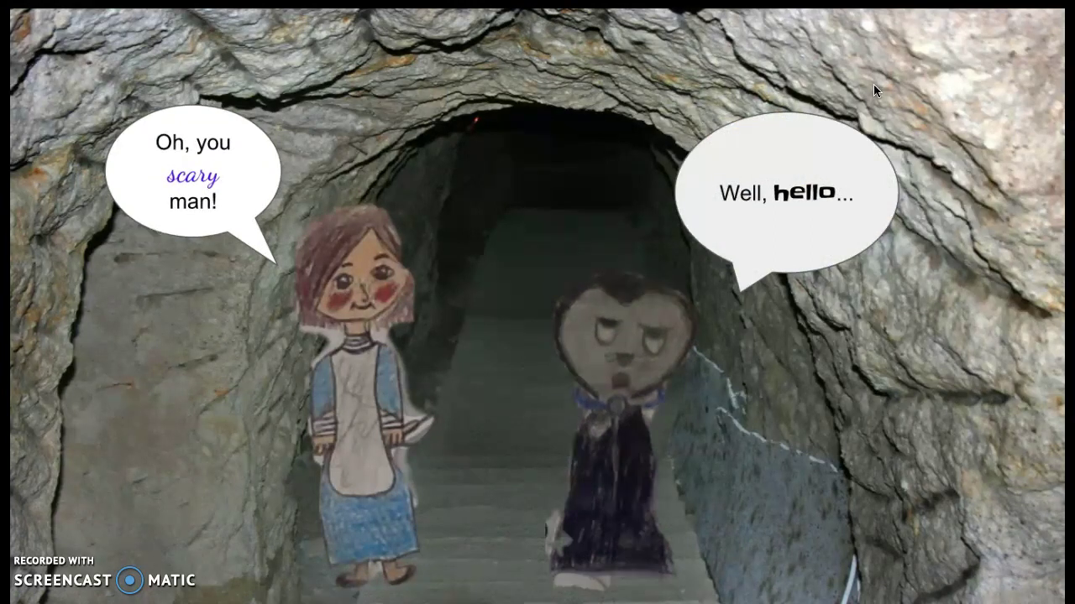
pyautogui.press('Escape')
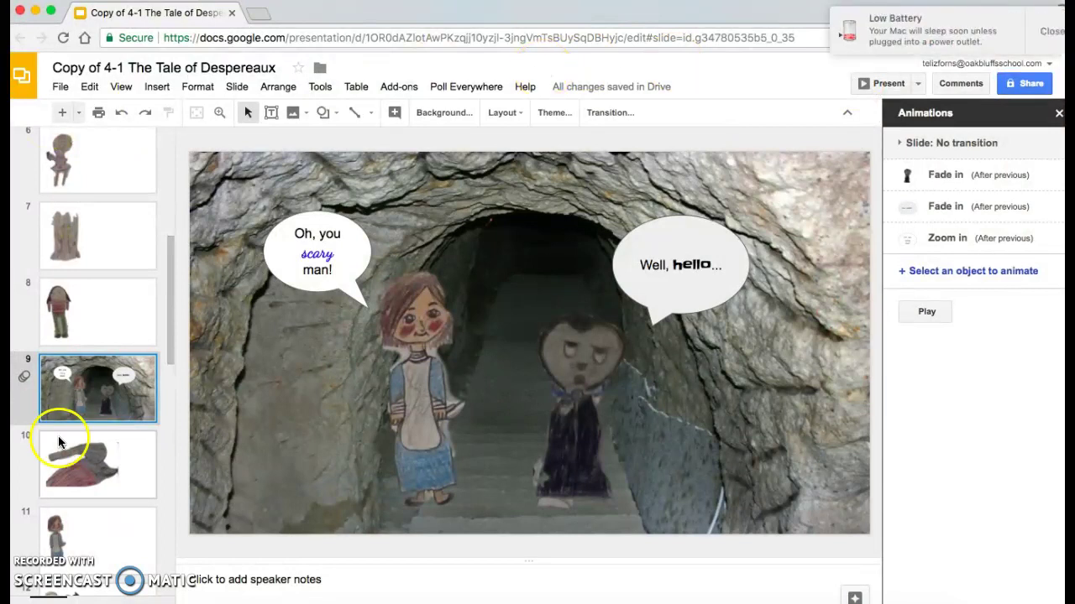
# Insert a new slide with the Blank layout directly after the tunnel slide
pyautogui.click(115, 456)
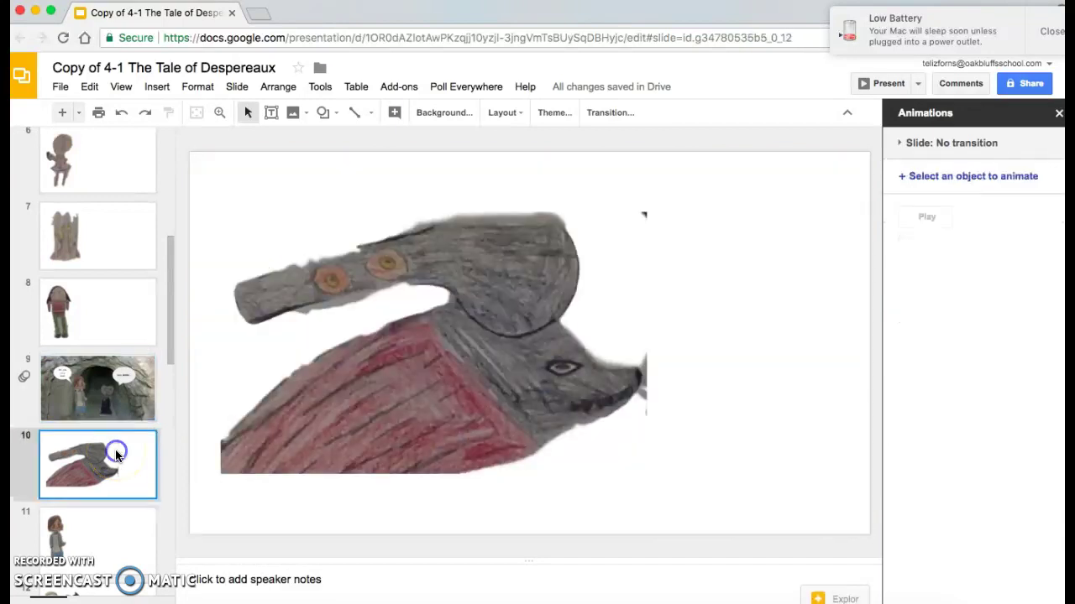
pyautogui.click(107, 403)
pyautogui.click(79, 114)
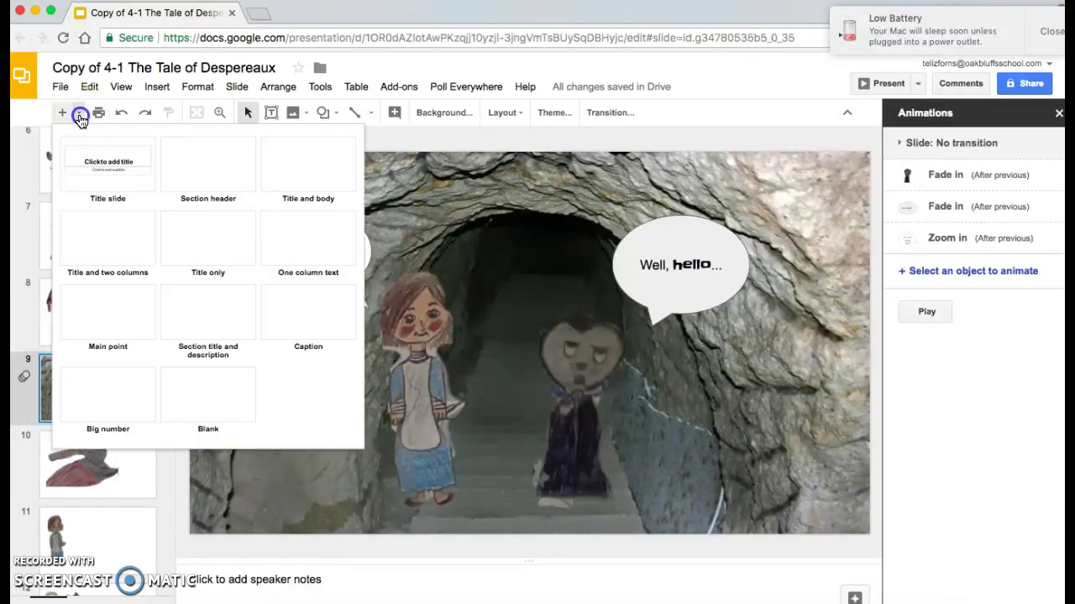
pyautogui.click(221, 392)
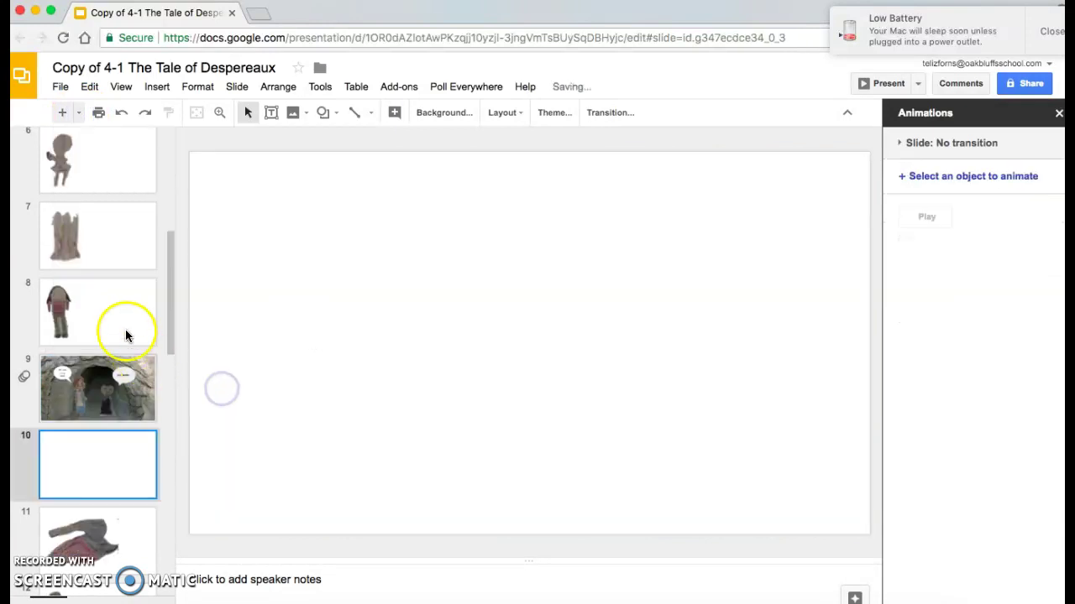